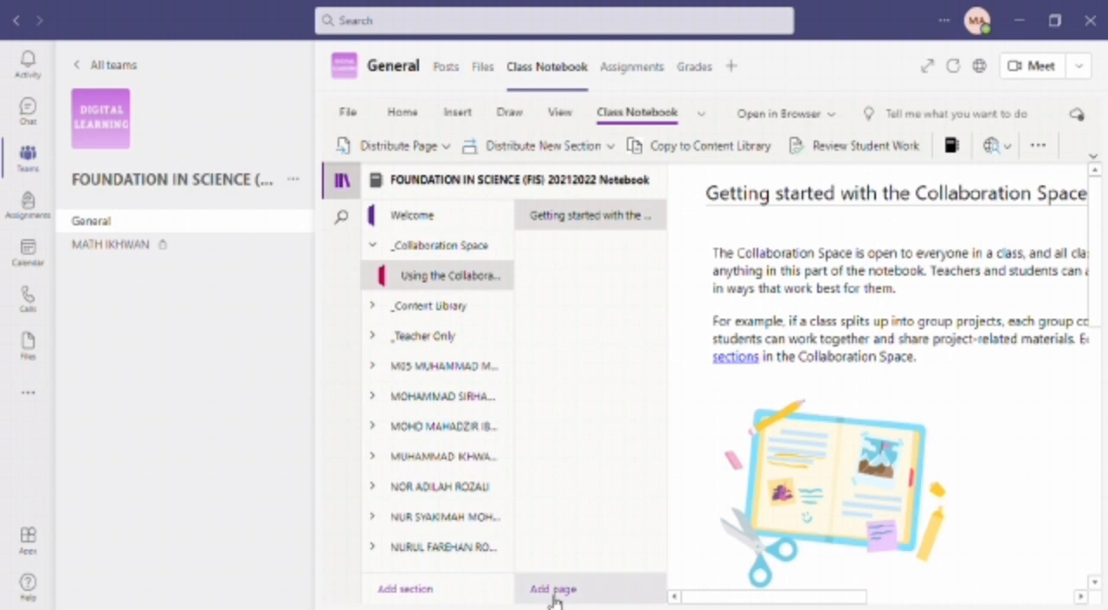
- Add a page titled "TUTORIAL 1" to the Using the Collaboration Space section
left_click(547, 589)
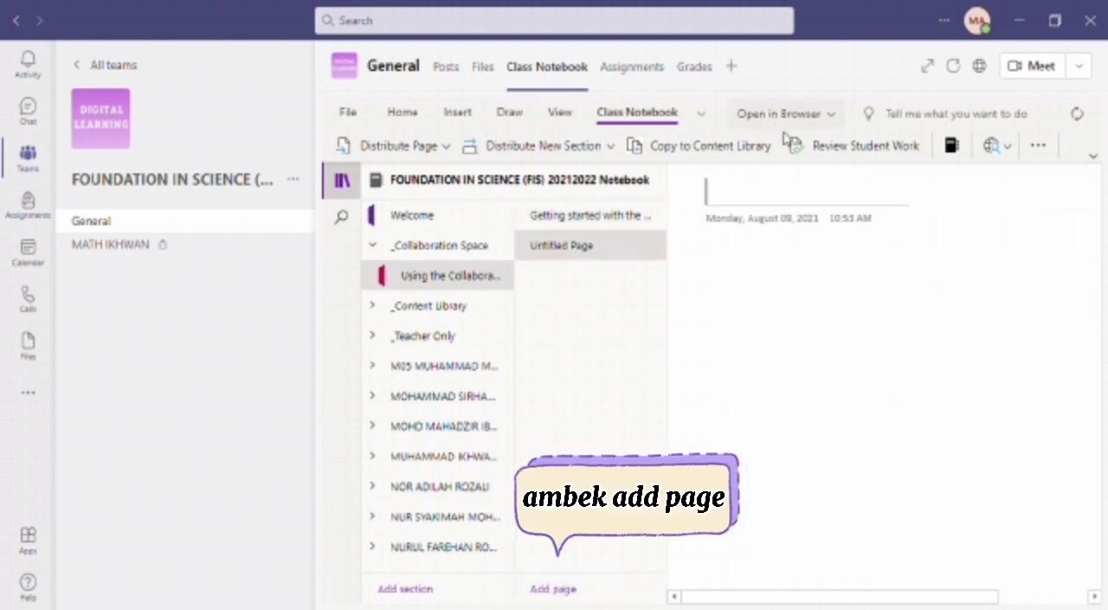
type("TU")
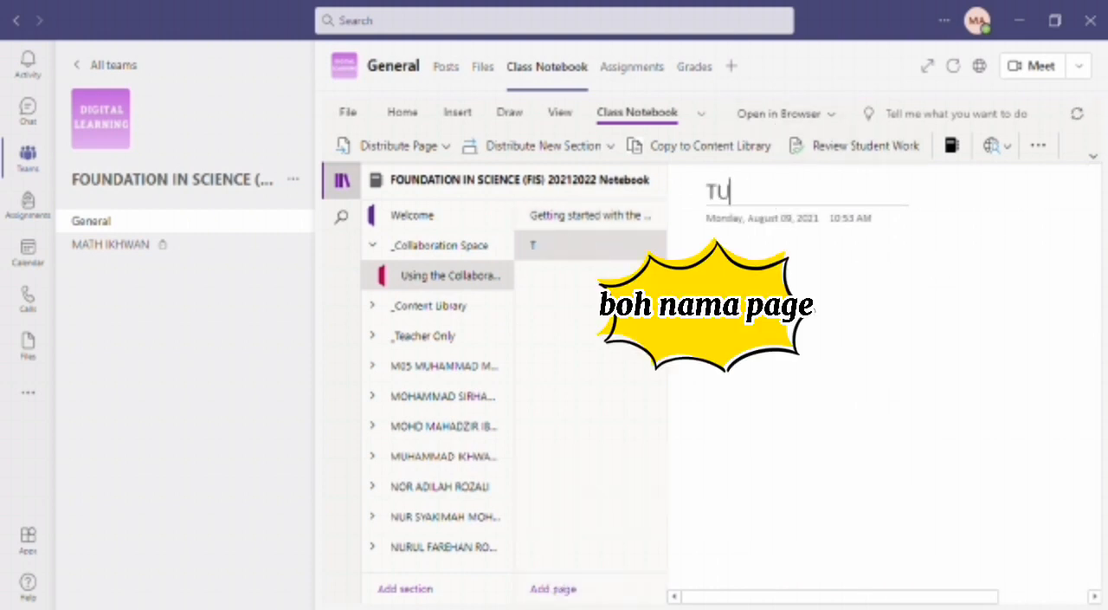
type("TORIAL")
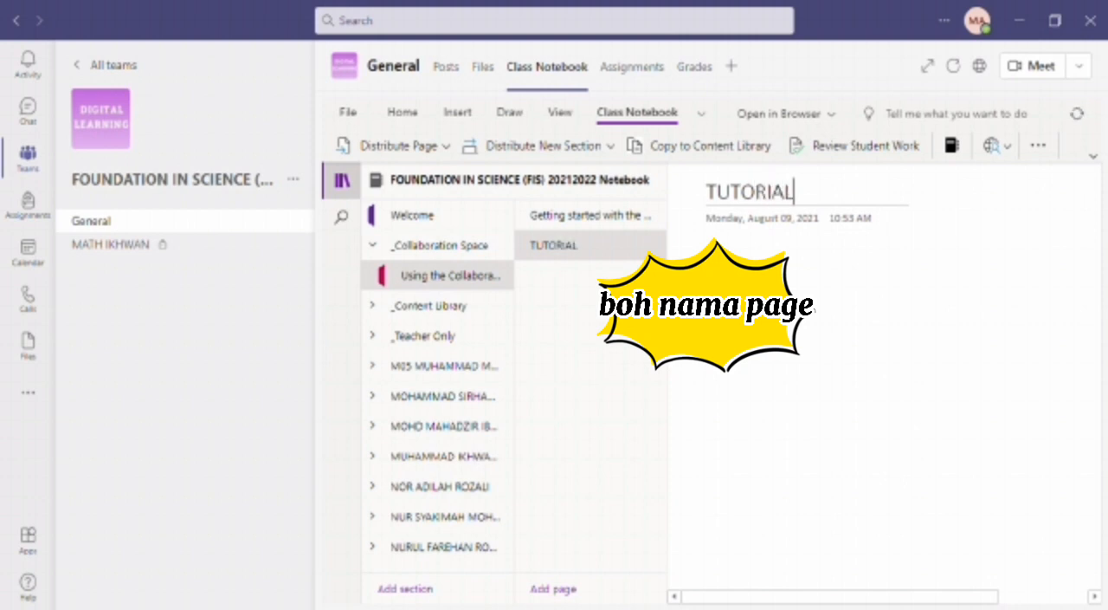
type(" 1")
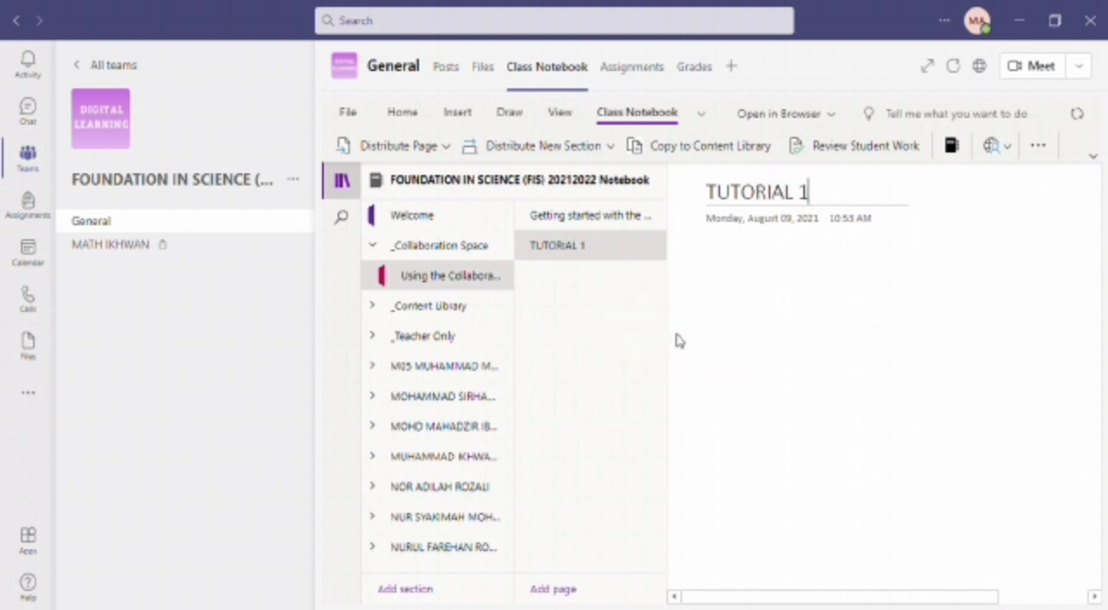
- Start an Individual Distribution of the TUTORIAL 1 page and select the S01 students and the first S02 students as recipients
left_click(407, 147)
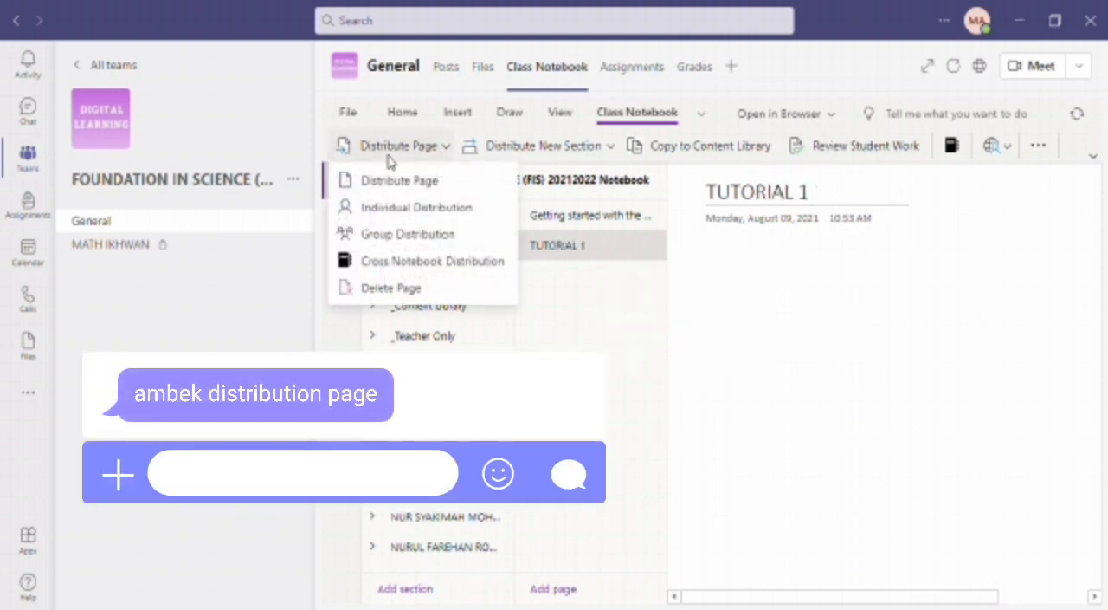
left_click(399, 208)
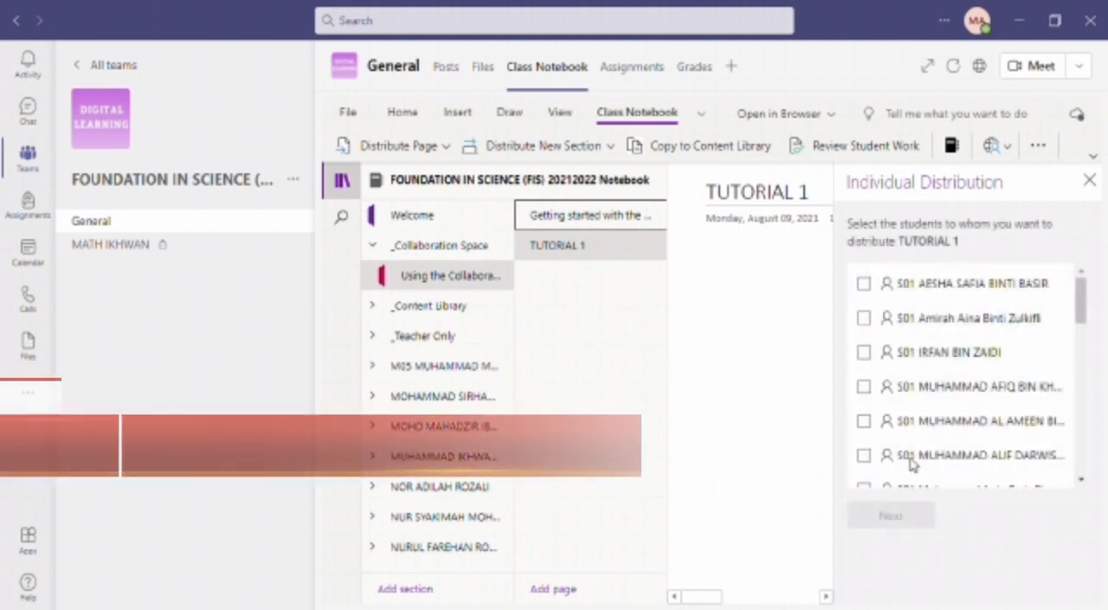
left_click(863, 283)
left_click(863, 318)
left_click(864, 352)
left_click(864, 387)
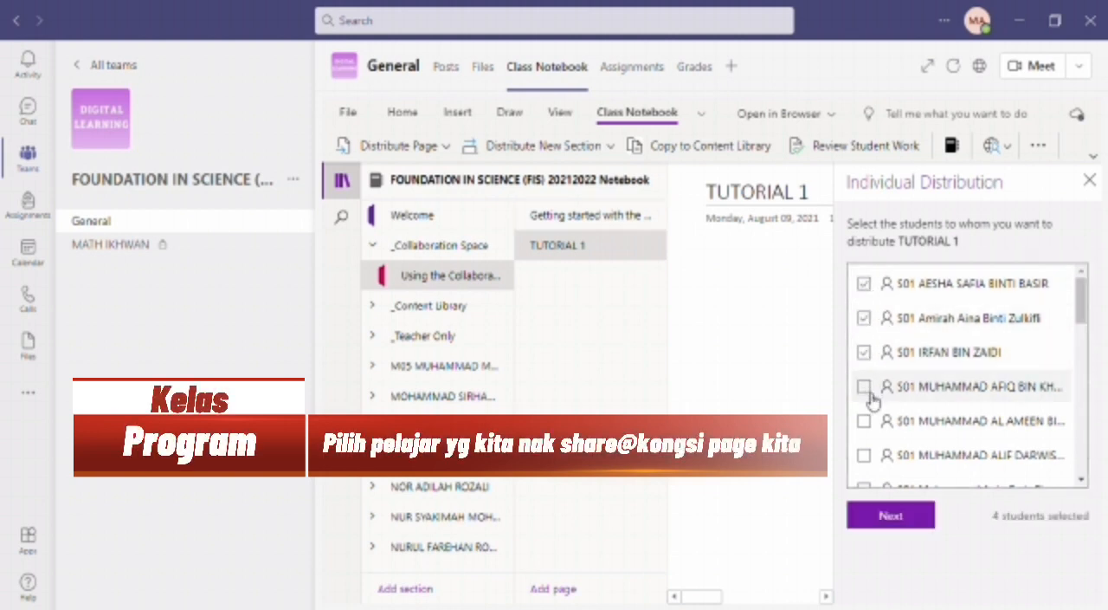
left_click(864, 421)
left_click(864, 455)
left_click(869, 455)
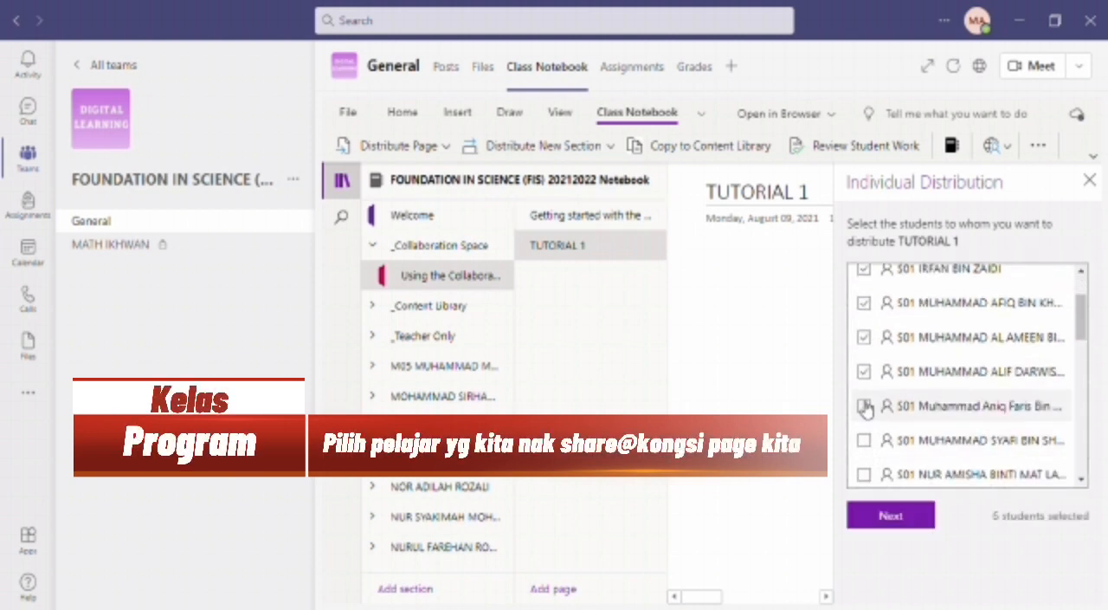
scroll(870, 457, "down", 3)
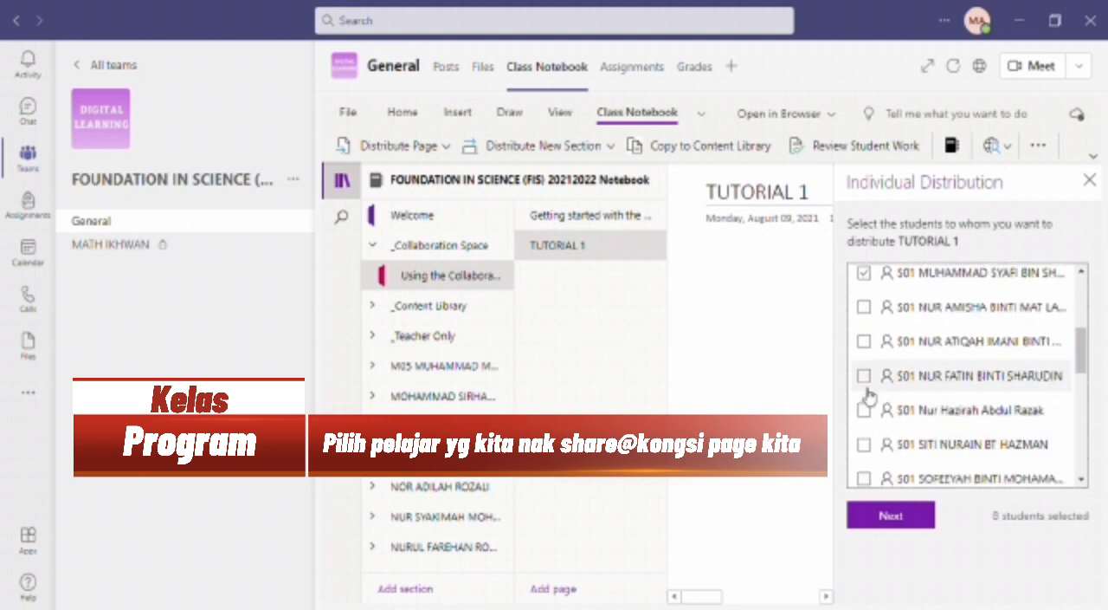
left_click(865, 340)
left_click(864, 342)
left_click(864, 376)
left_click(864, 409)
left_click(864, 444)
scroll(868, 428, "down", 2)
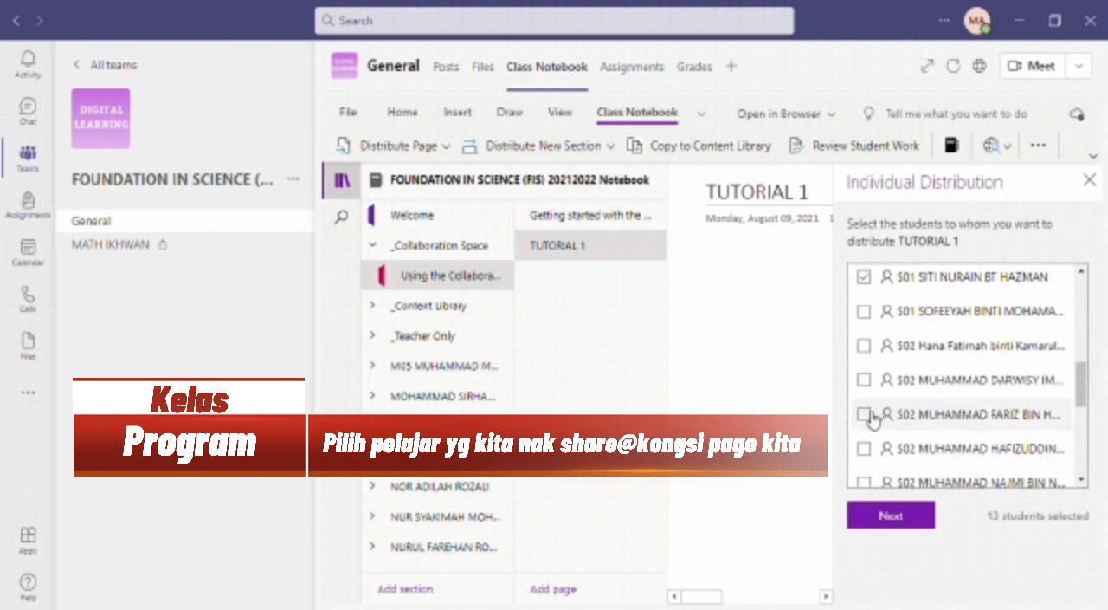
left_click(865, 319)
left_click(864, 344)
left_click(864, 380)
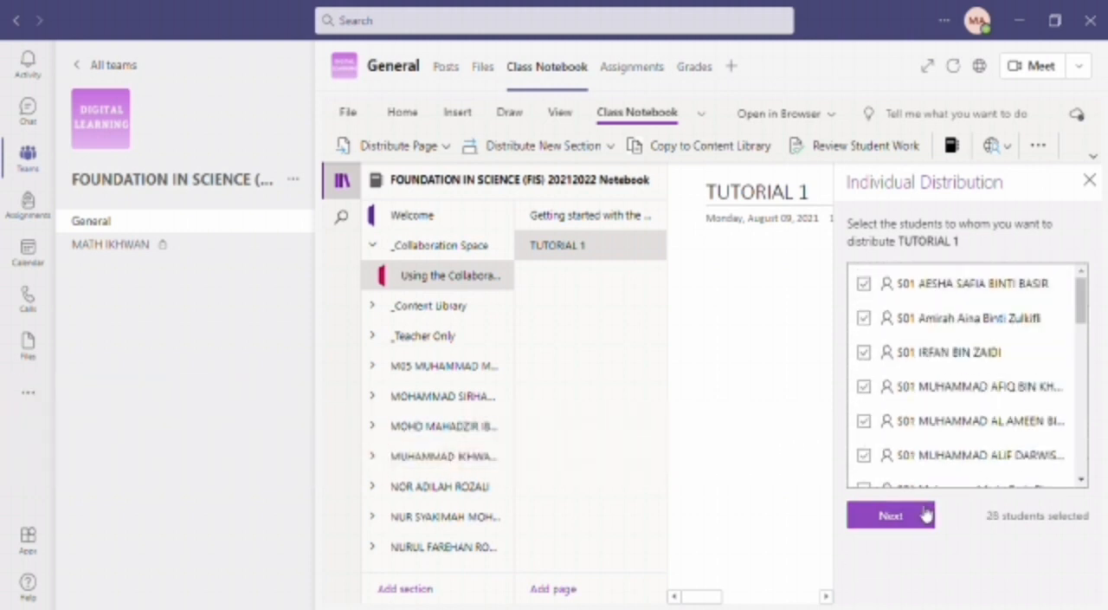
- Distribute TUTORIAL 1 to the selected students' MATHEMATICS section and close the distribution pane
left_click(925, 514)
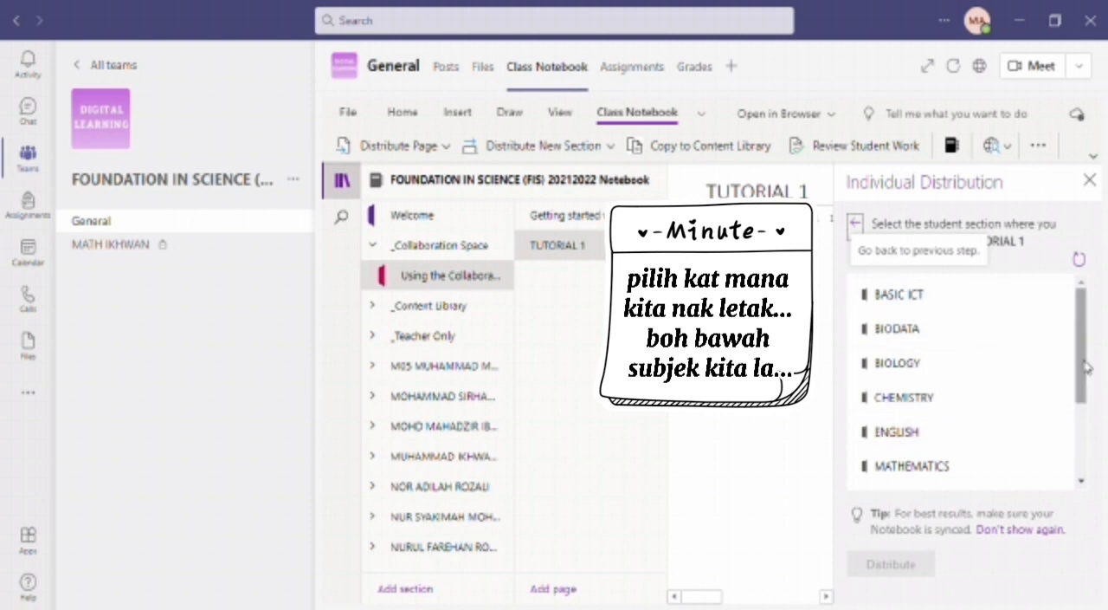
left_click_drag(1083, 367, 1084, 377)
left_click(949, 446)
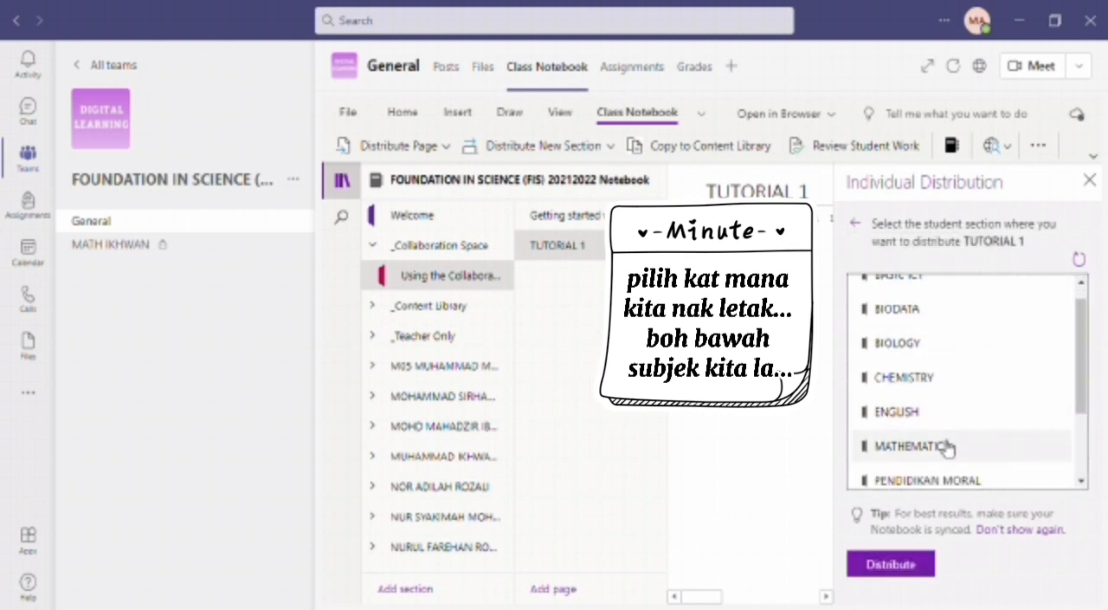
left_click(905, 565)
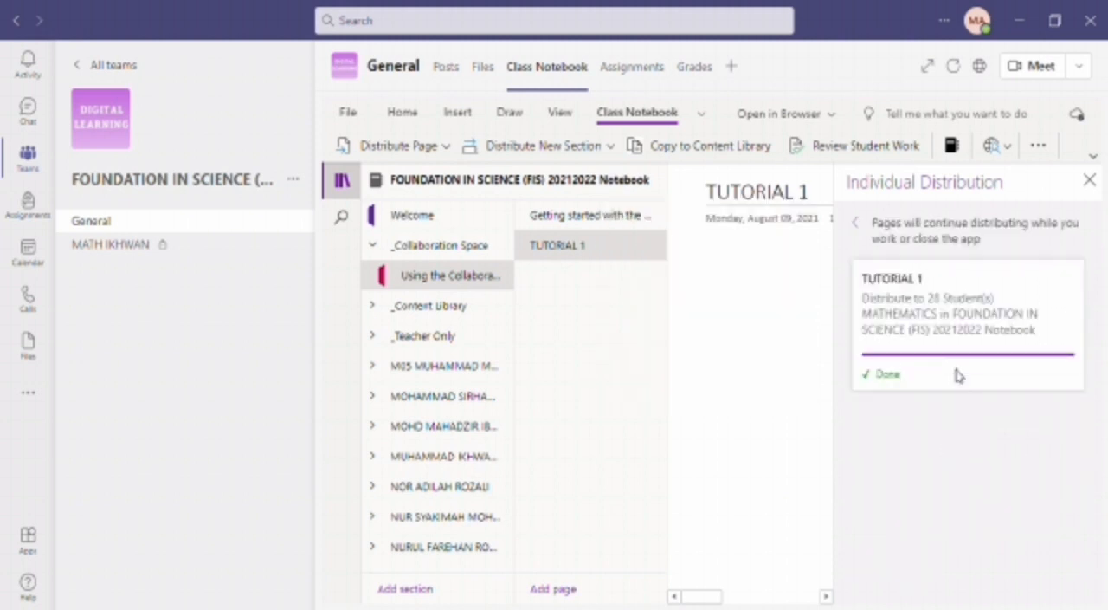
left_click(1089, 180)
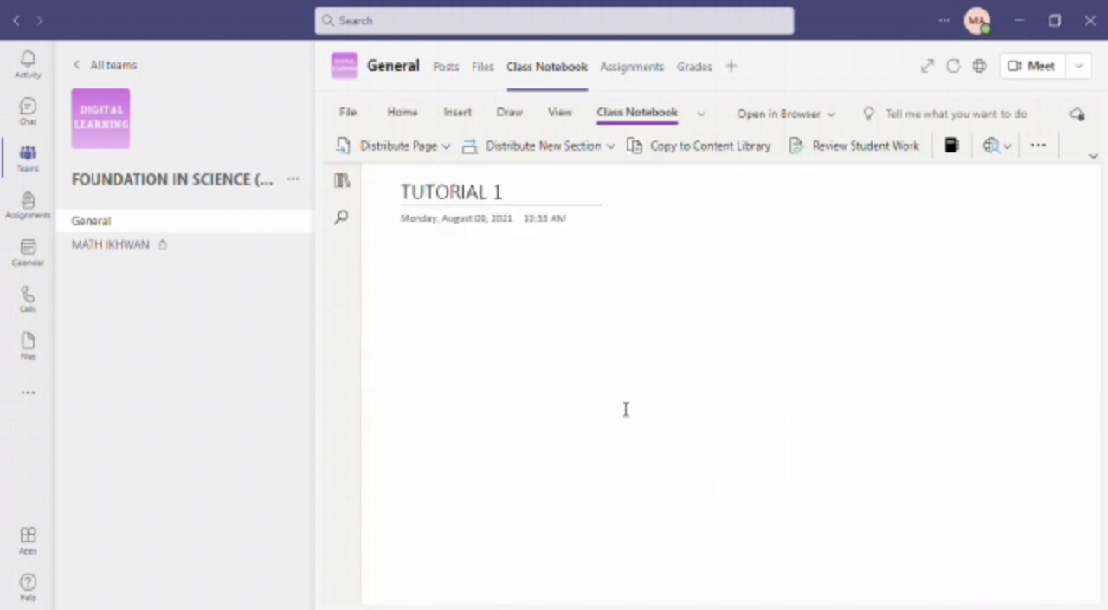
- Reopen the notebook navigation and check the MATHEMATICS section of a member without an S01 or S02 prefix, collapsing that member's sections when done
left_click(342, 180)
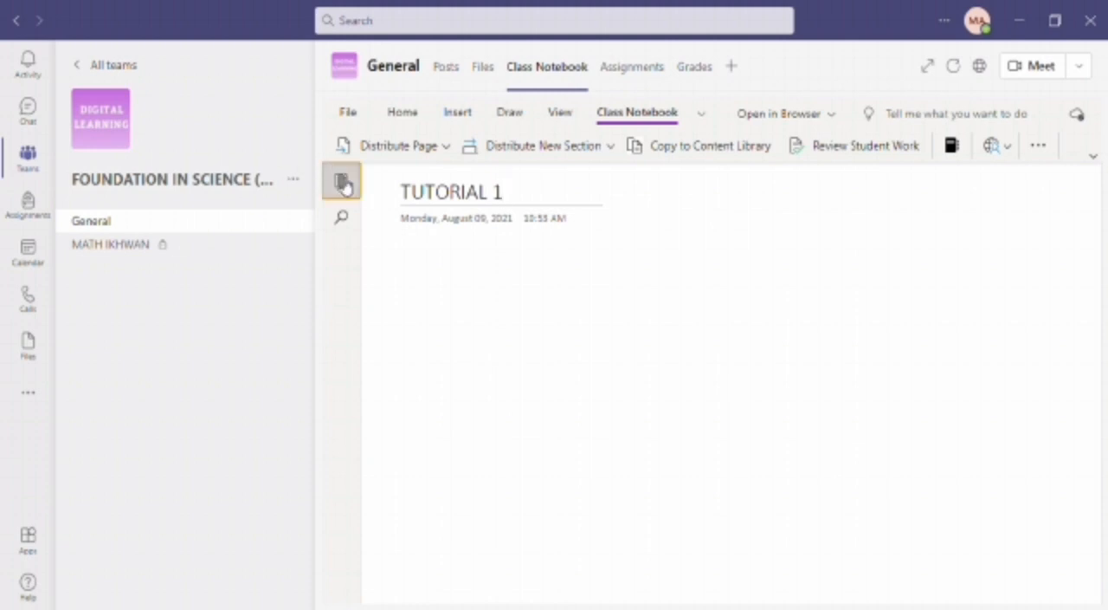
scroll(466, 405, "down", 2)
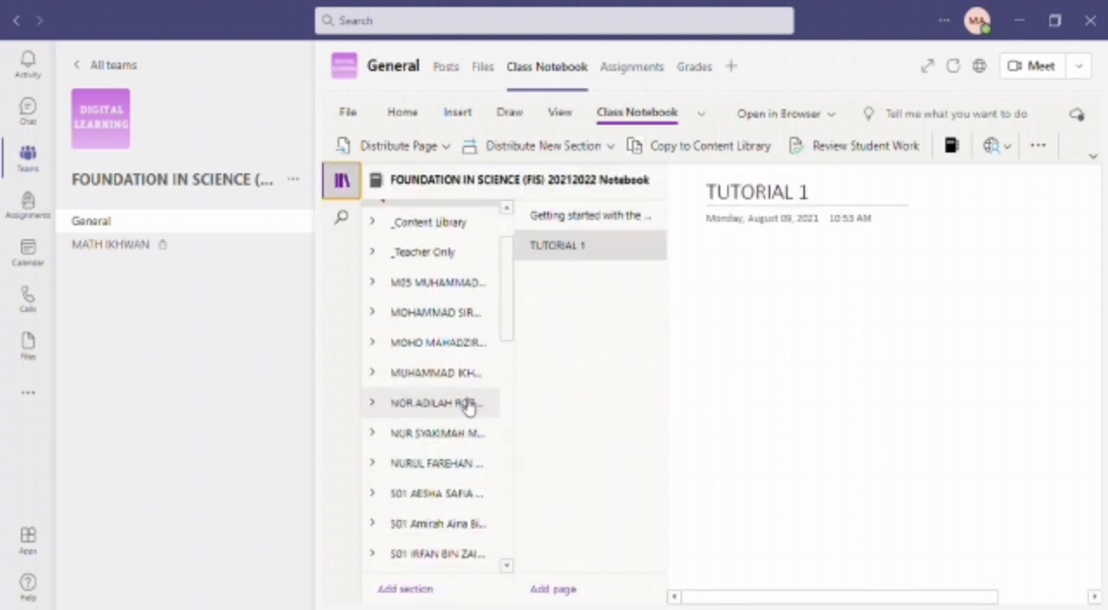
left_click(465, 352)
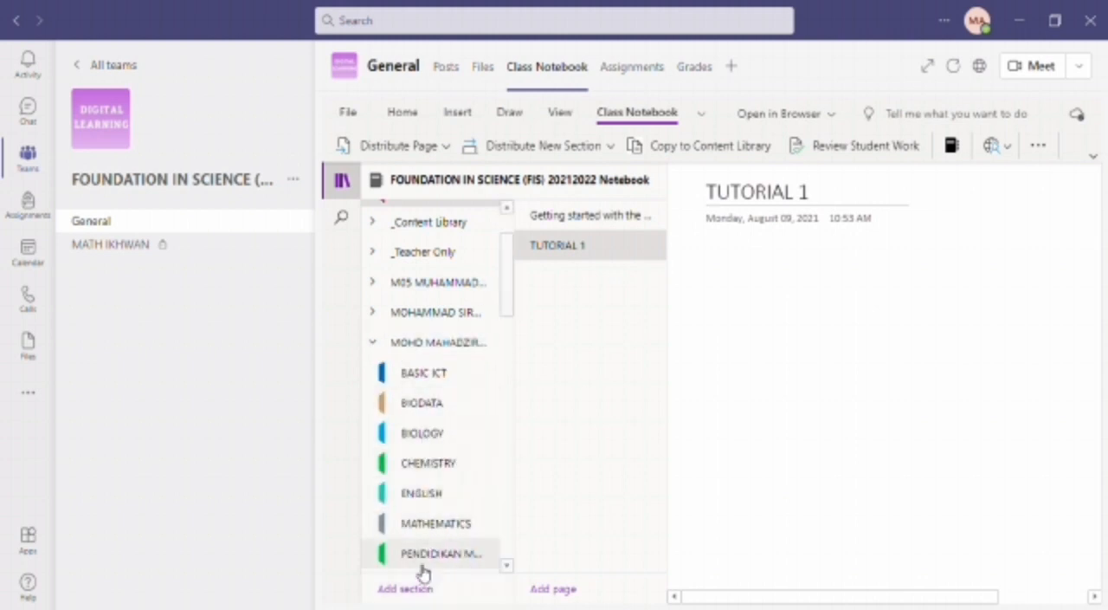
left_click(417, 525)
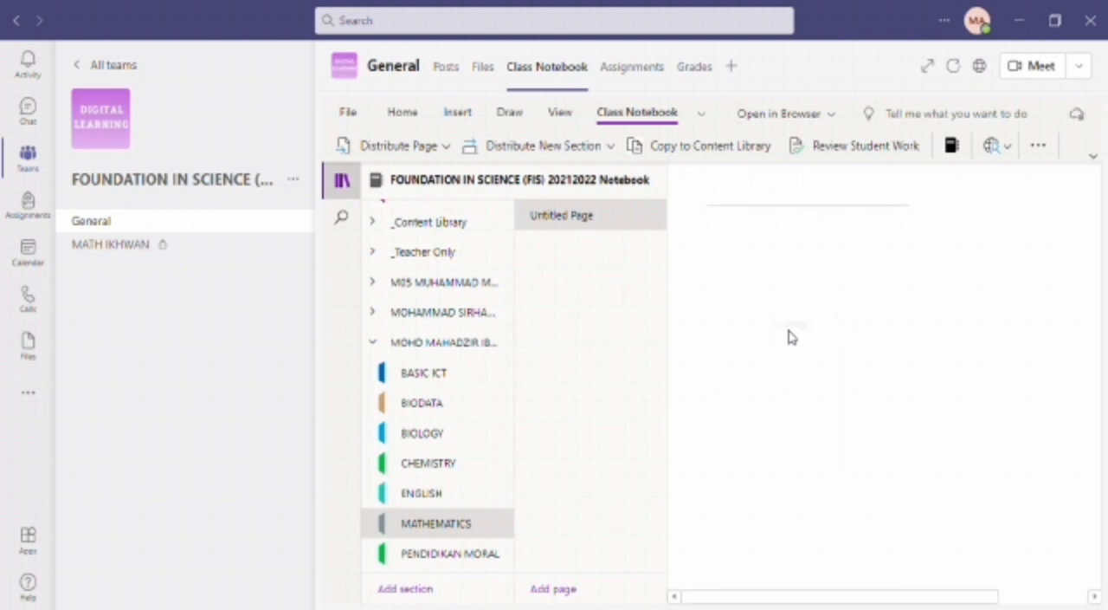
scroll(511, 286, "down", 1)
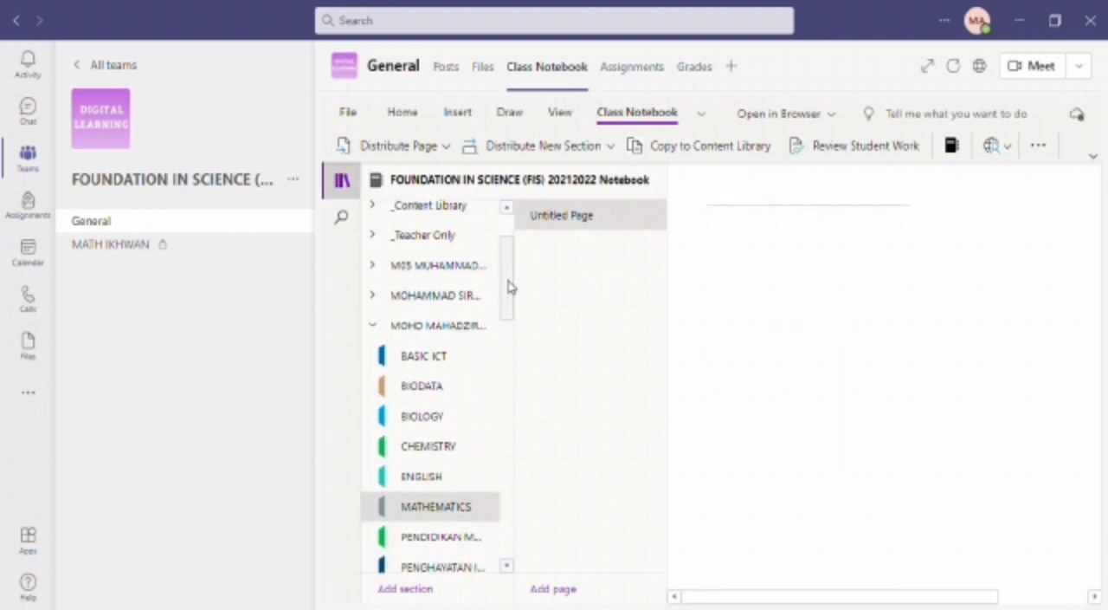
mouse_move(511, 286)
left_mouse_down()
mouse_move(510, 351)
mouse_move(514, 297)
left_mouse_up()
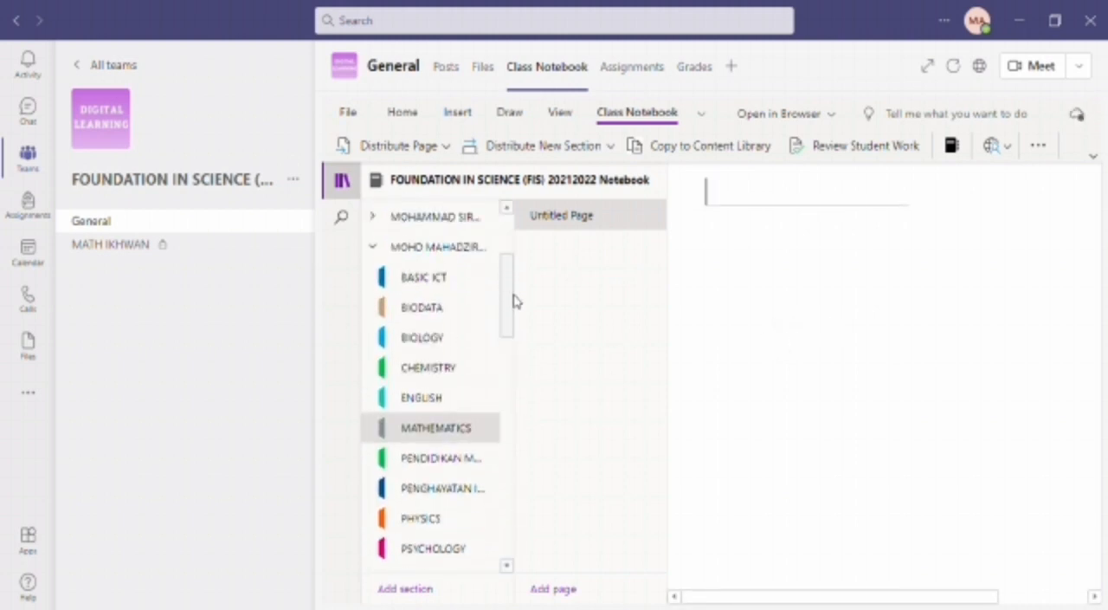
left_click(367, 252)
- Open the distributed TUTORIAL 1 page in the MATHEMATICS section of the third S01 student
left_click_drag(505, 305, 507, 338)
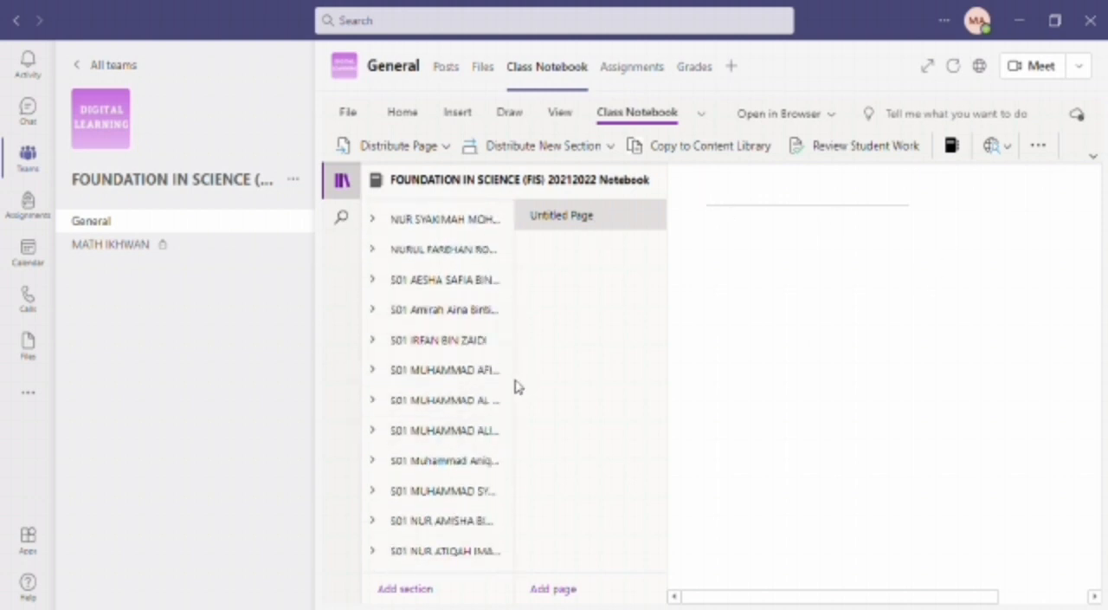
left_click(443, 342)
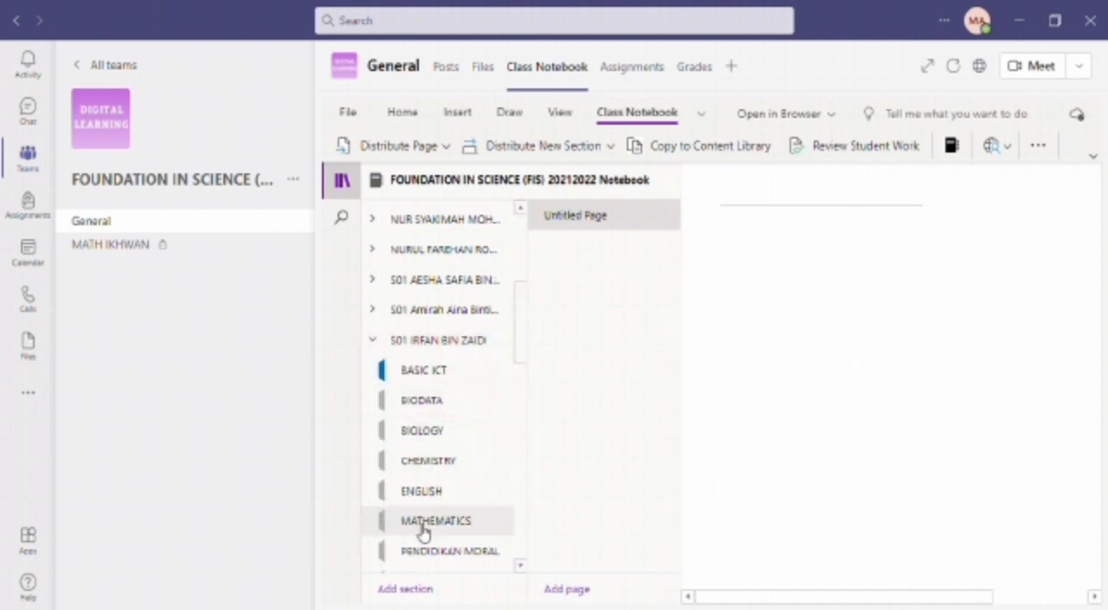
left_click(422, 528)
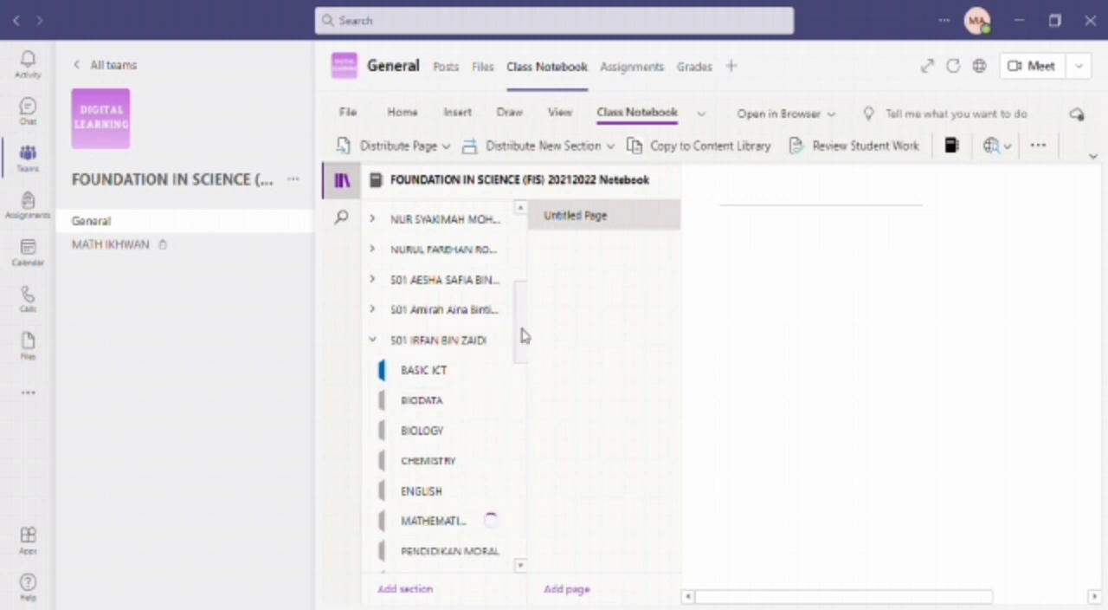
left_click_drag(519, 334, 517, 373)
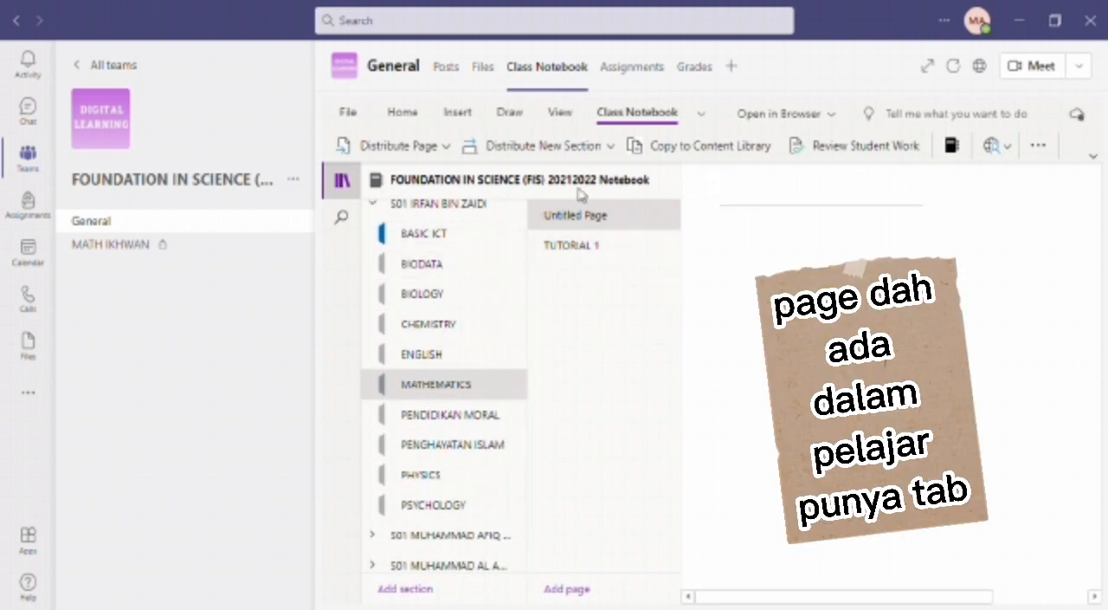
left_click(589, 249)
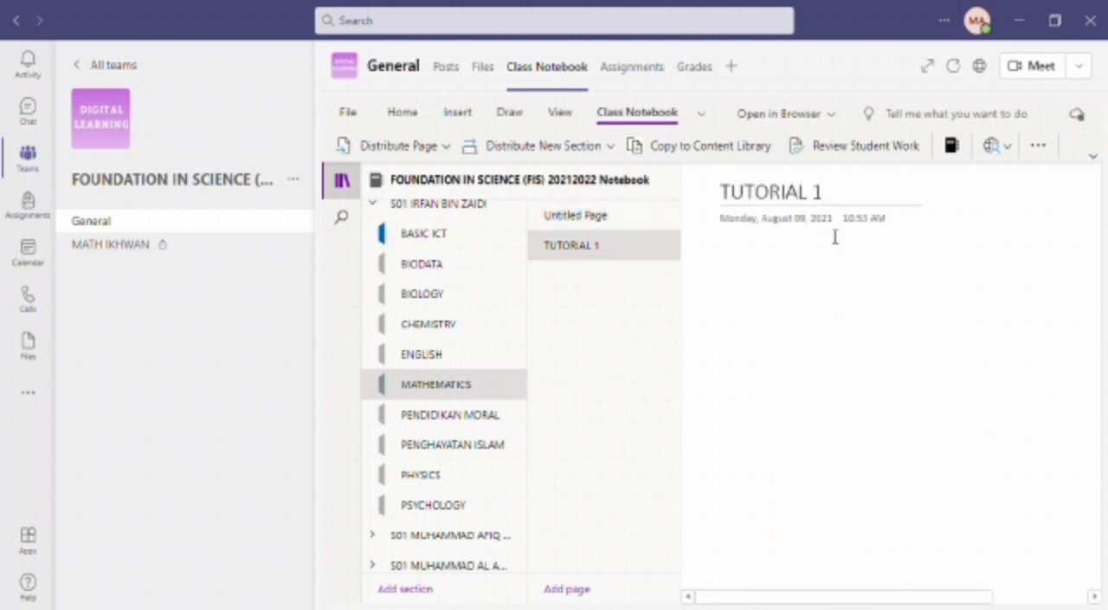
- Insert the Mathematics 1 calendar PDF as a file printout on the TUTORIAL 1 page and check the inserted pages
left_click(759, 282)
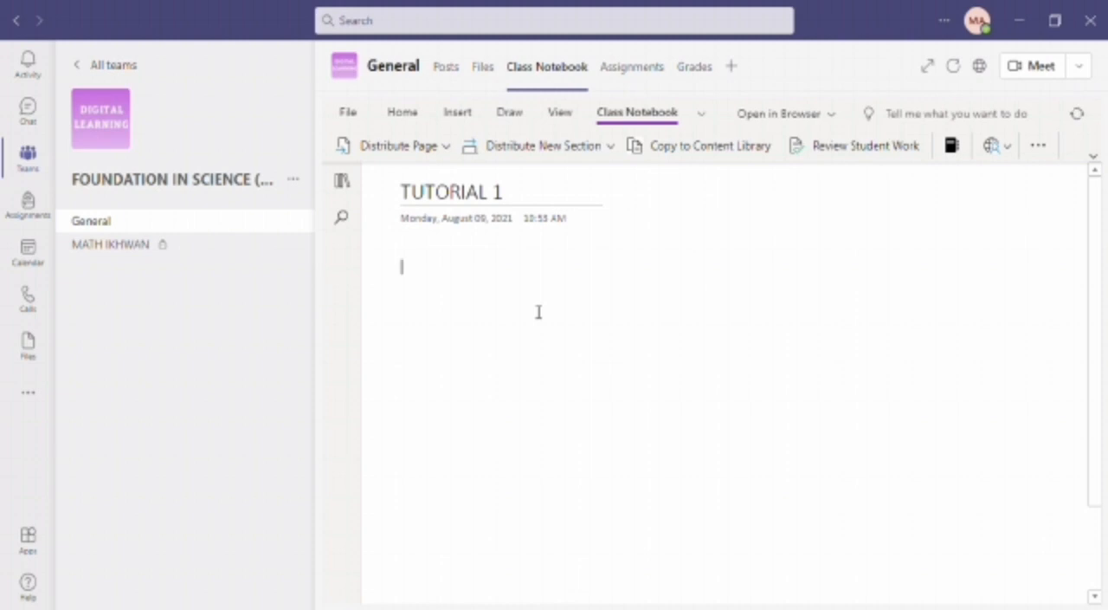
left_click(457, 112)
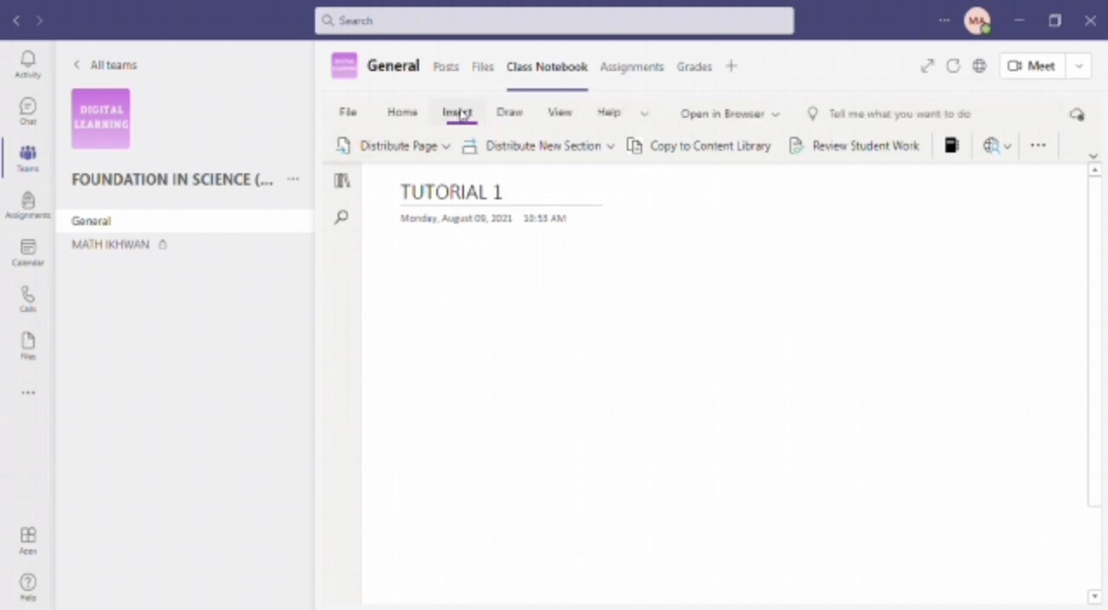
left_click(443, 146)
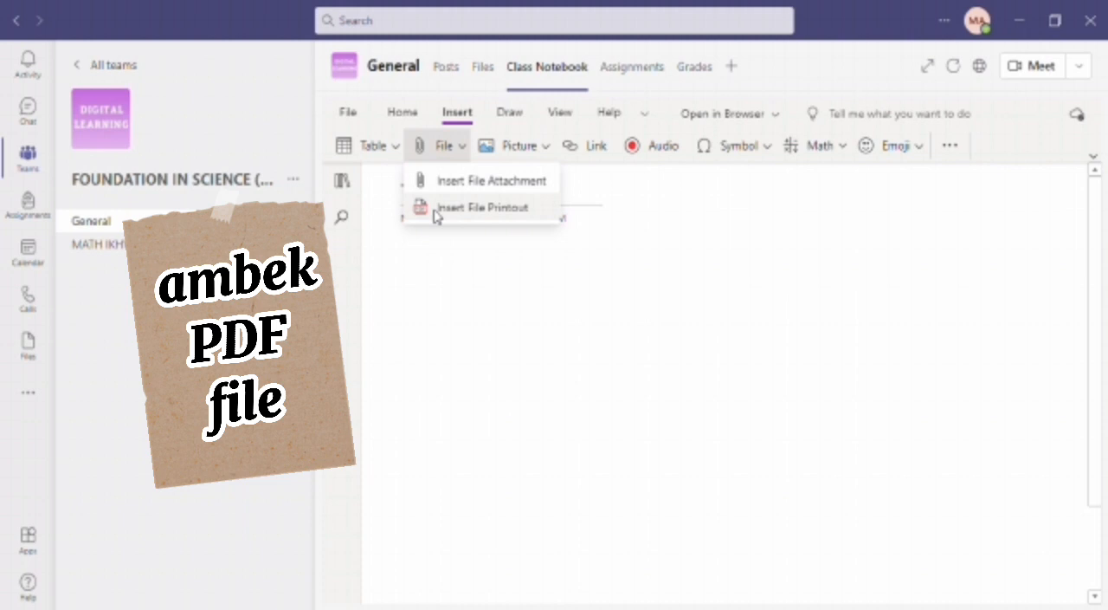
left_click(434, 208)
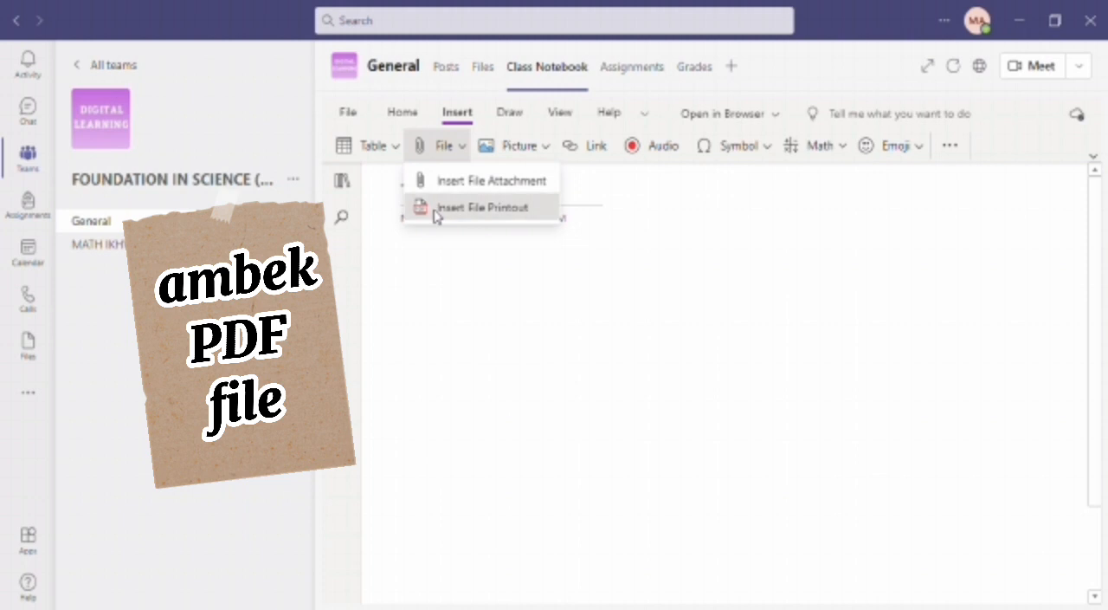
left_click(655, 374)
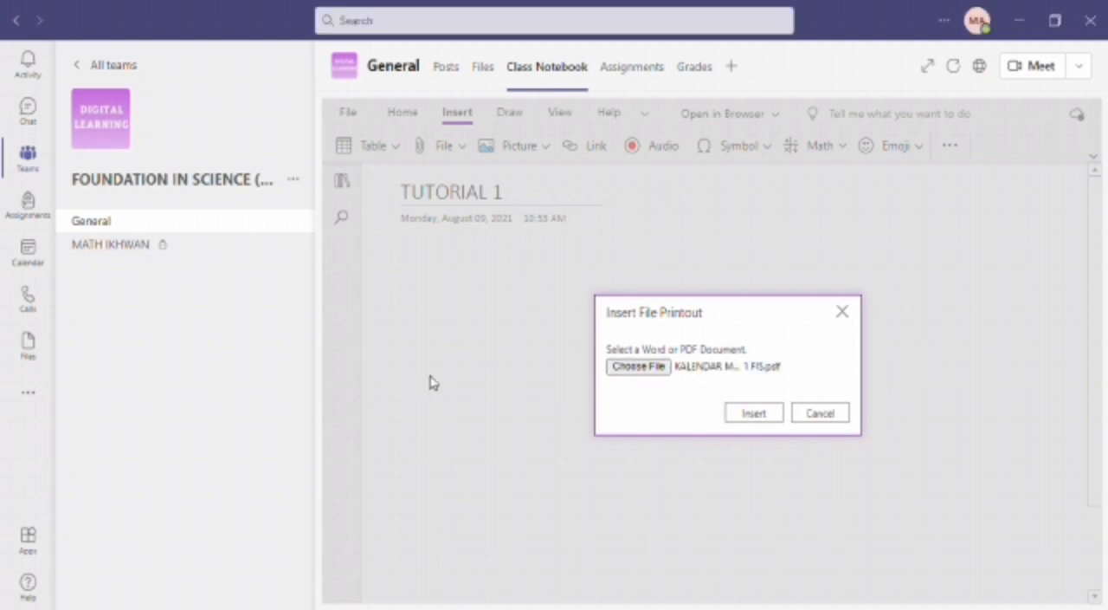
left_click(767, 413)
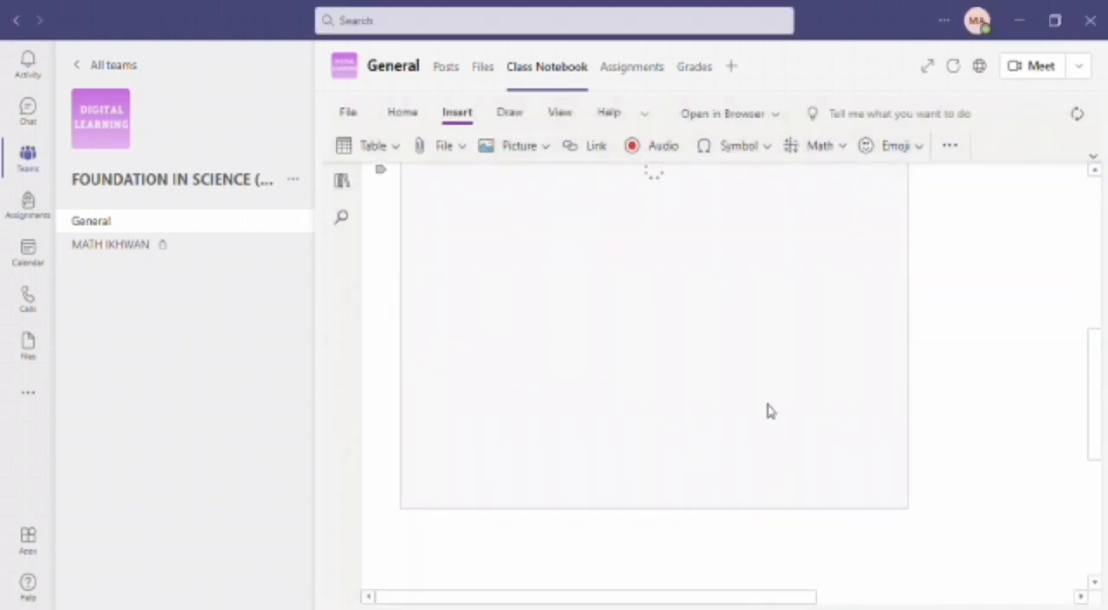
left_click_drag(1096, 404, 1086, 244)
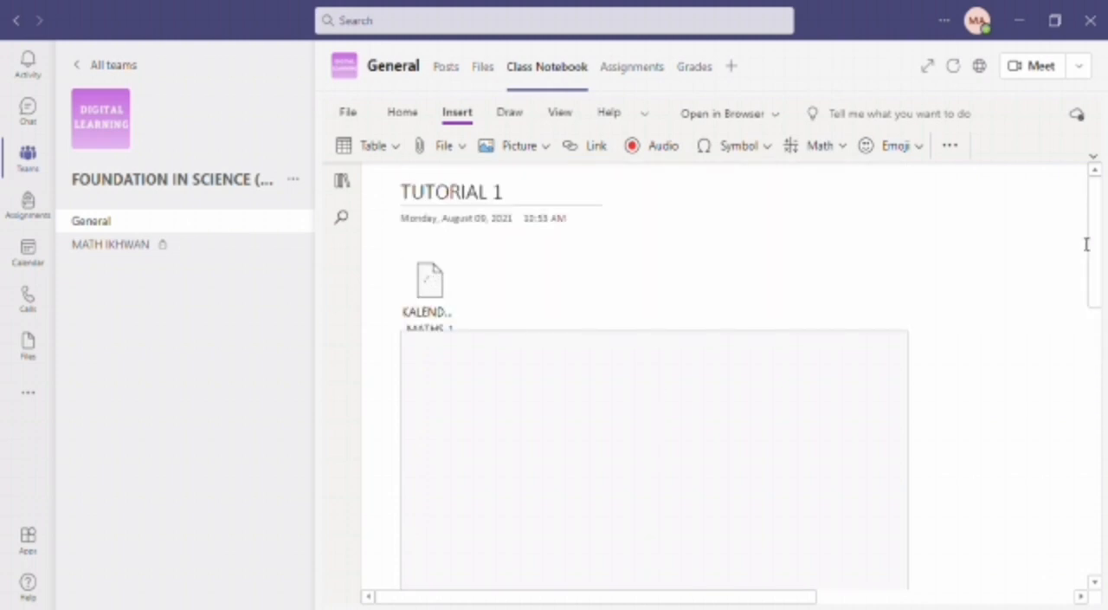
mouse_move(1099, 253)
left_mouse_down()
mouse_move(1104, 500)
mouse_move(1090, 268)
left_mouse_up()
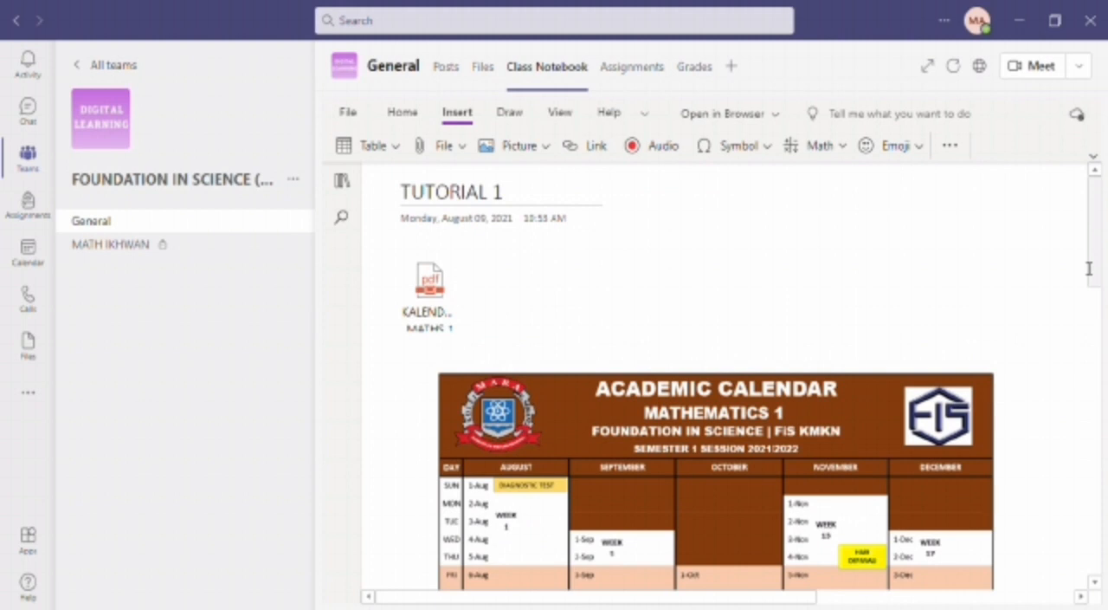
mouse_move(1089, 269)
left_mouse_down()
mouse_move(1100, 316)
mouse_move(1099, 249)
left_mouse_up()
- Show the notebook navigation and look through the members' section groups, returning to the start of the list
left_click(350, 192)
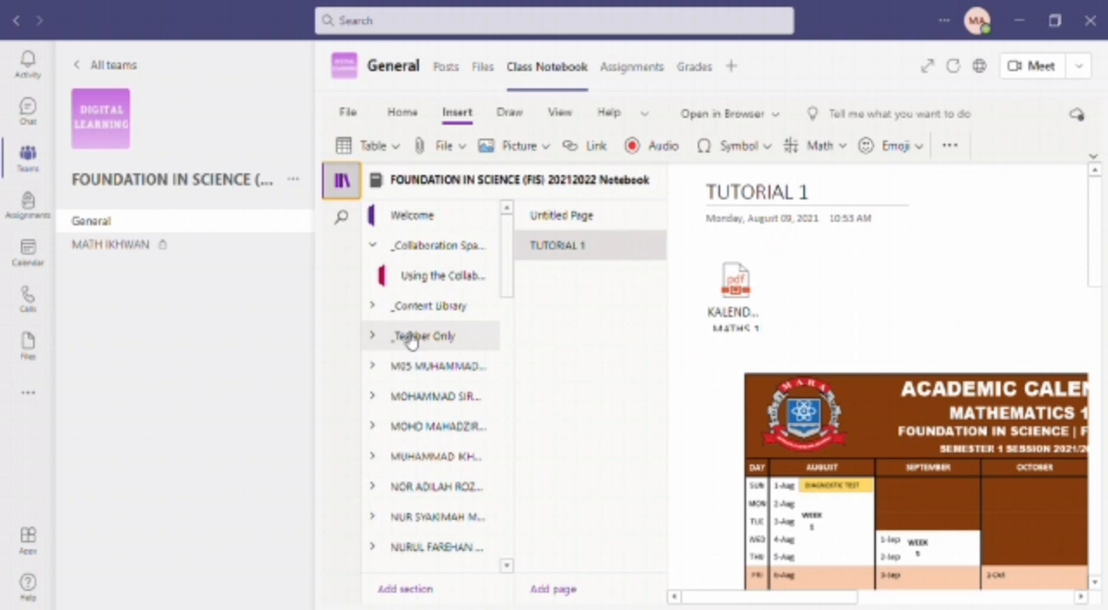
scroll(411, 340, "down", 5)
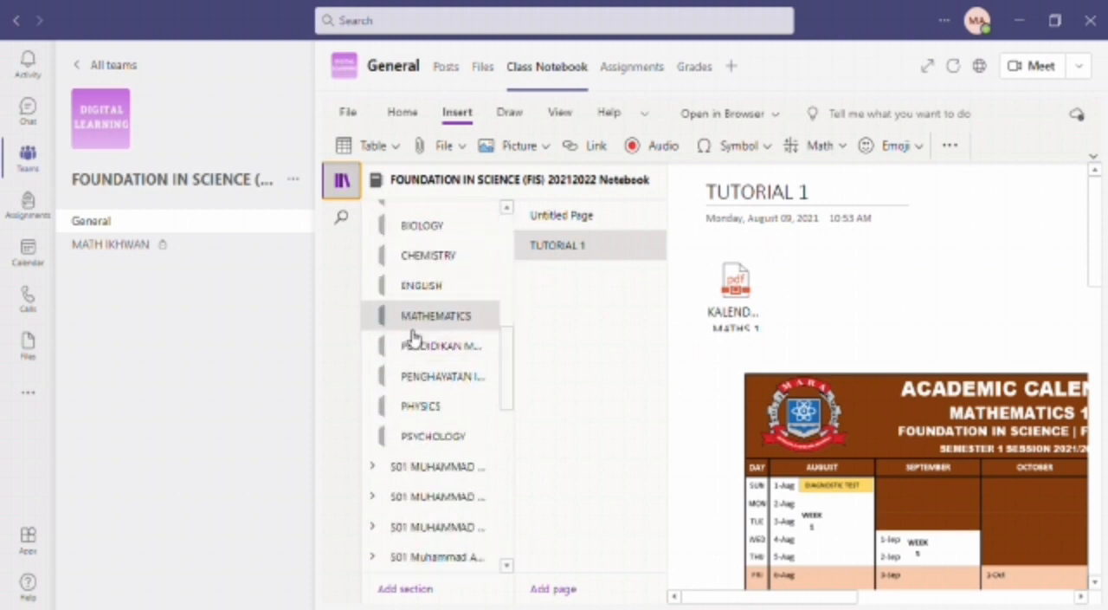
scroll(413, 338, "up", 3)
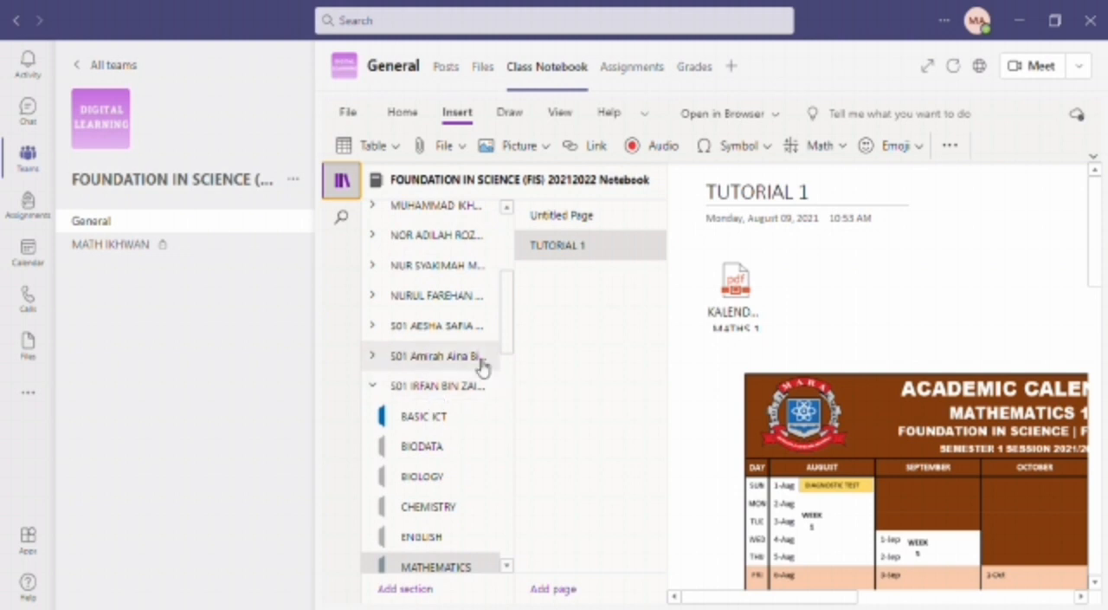
left_click_drag(506, 335, 505, 283)
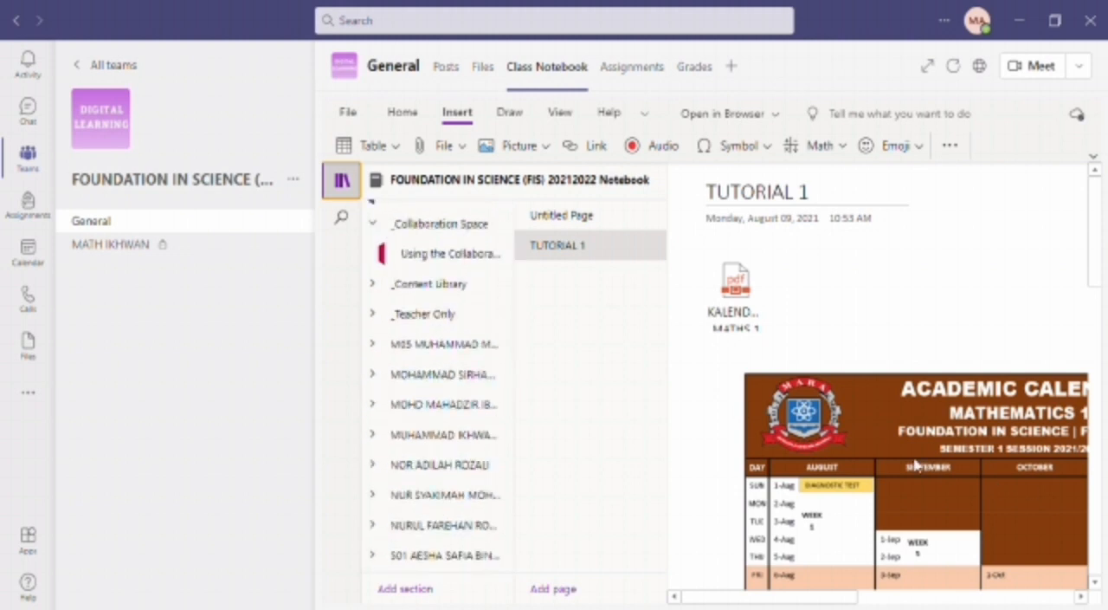
scroll(477, 465, "down", 6)
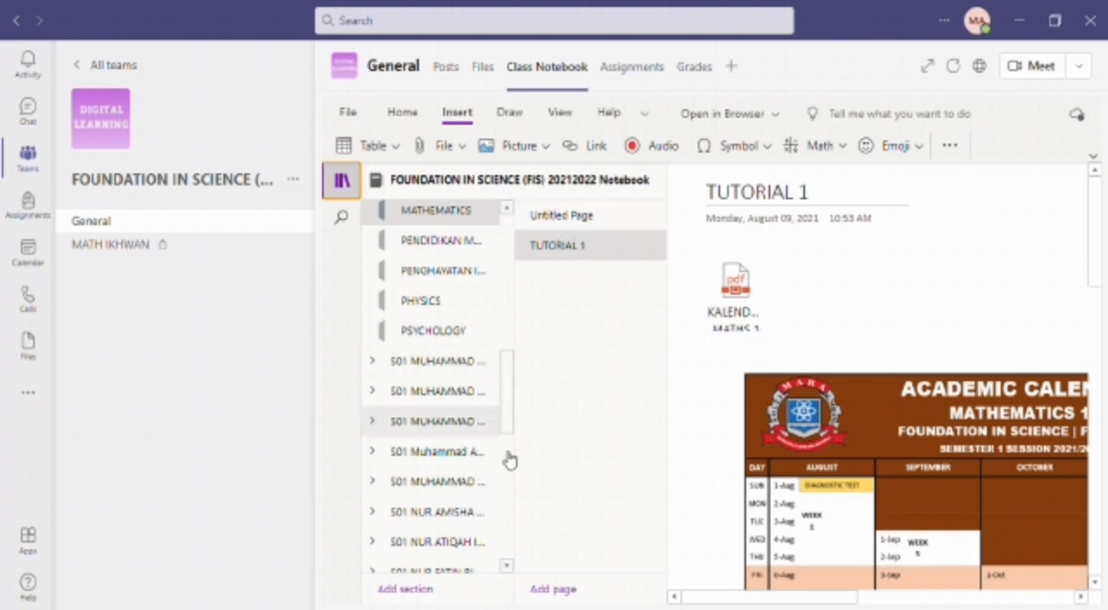
left_click_drag(509, 423, 500, 279)
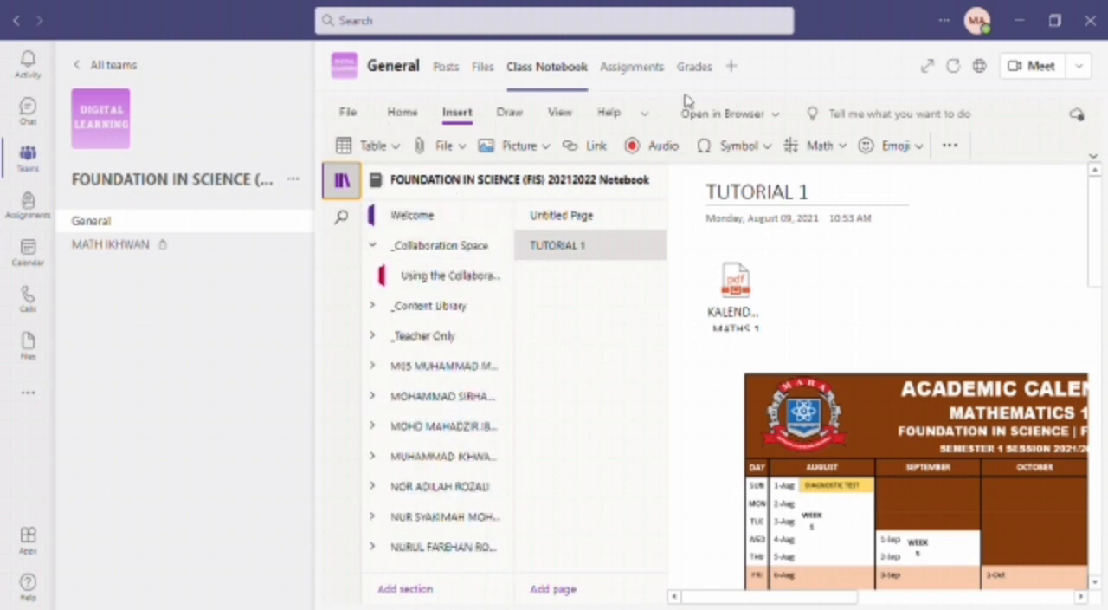
- Start Review Student Work for the TUTORIAL 1 page in the MATHEMATICS section
left_click(633, 143)
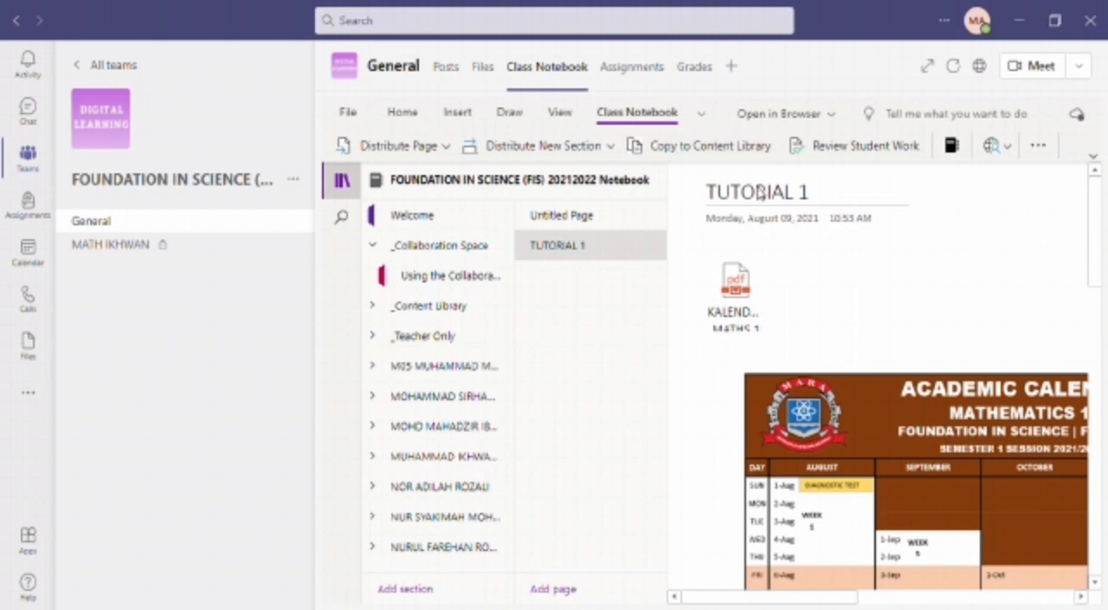
left_click(866, 146)
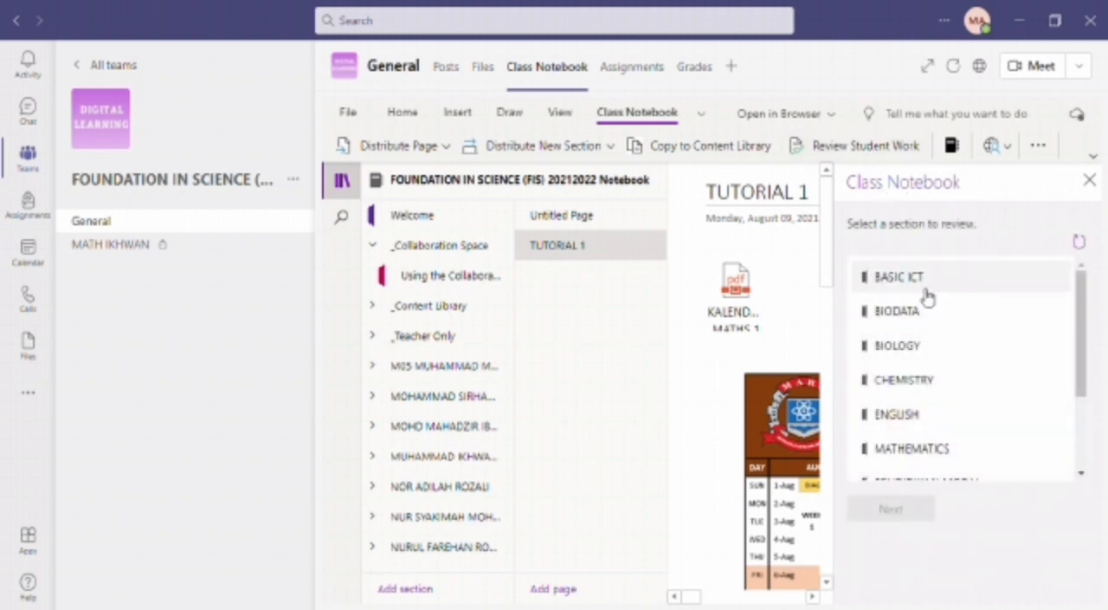
scroll(885, 426, "down", 2)
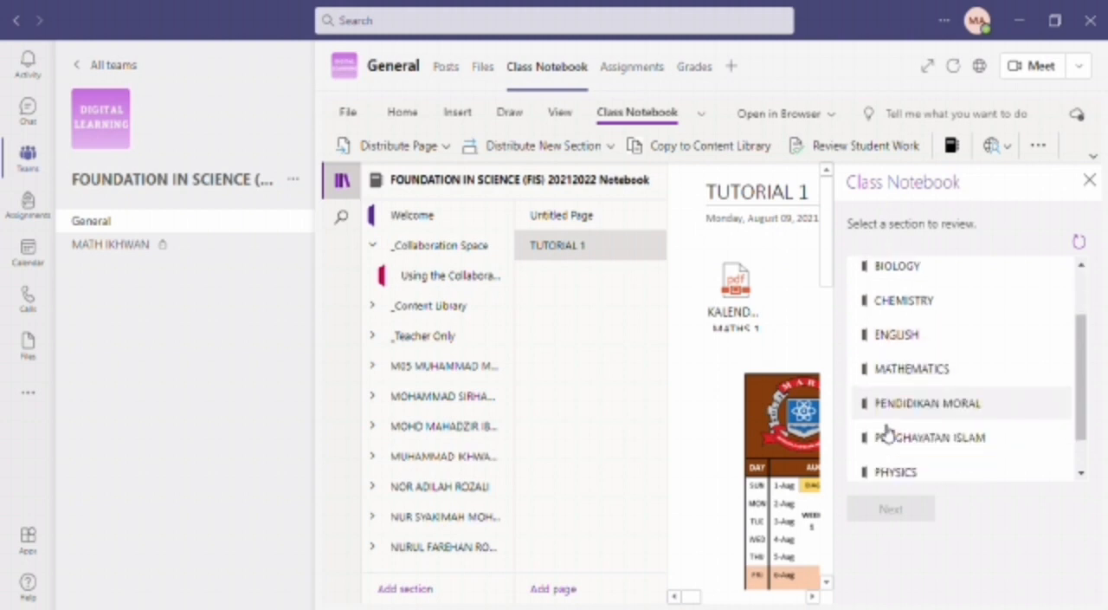
left_click(929, 378)
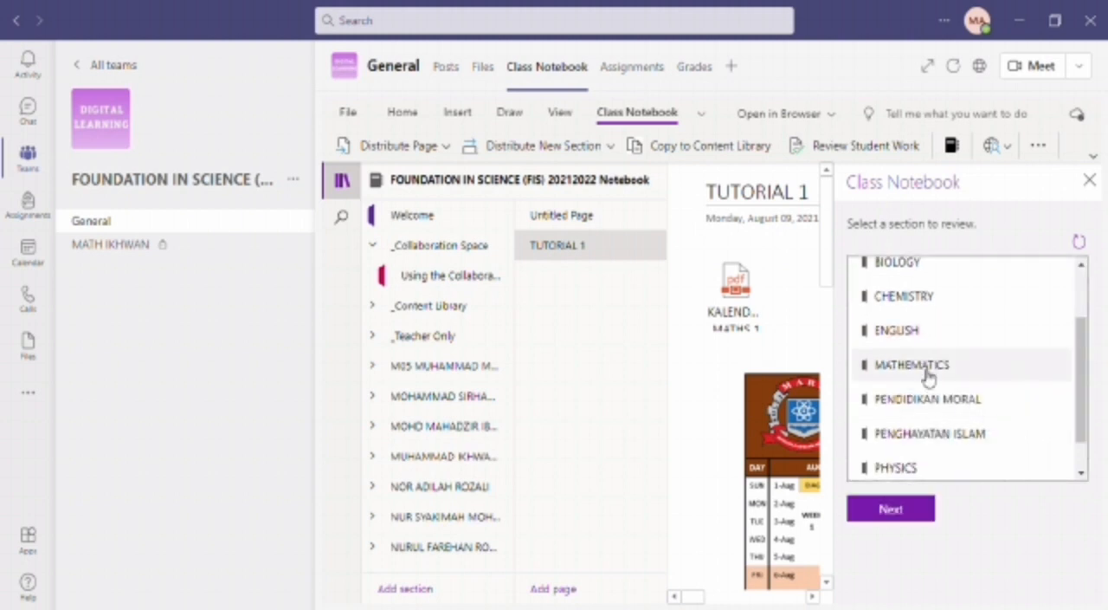
left_click(891, 509)
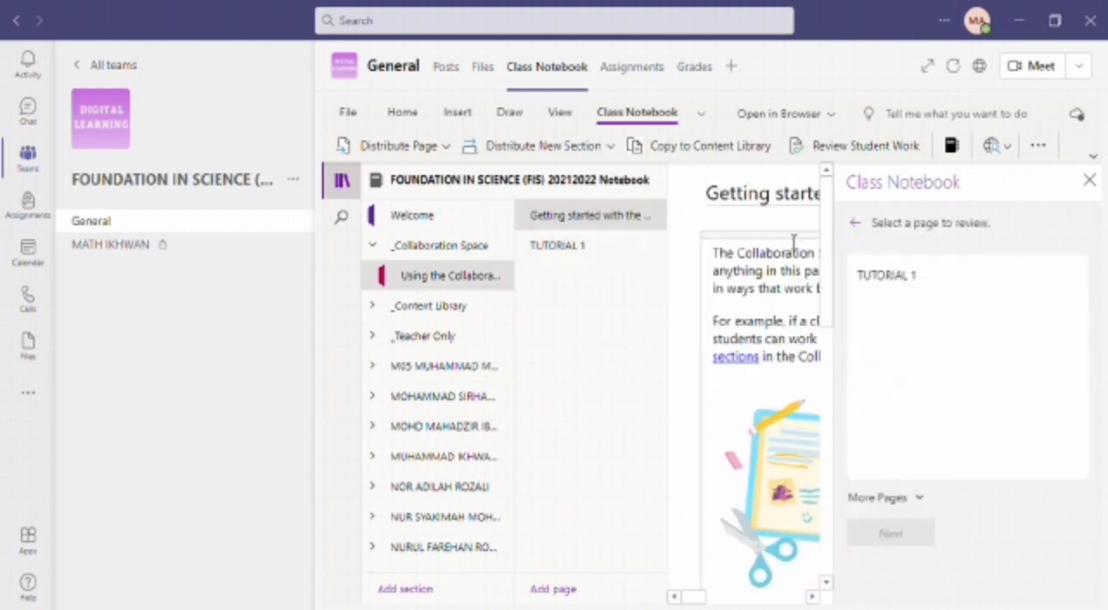
left_click(908, 277)
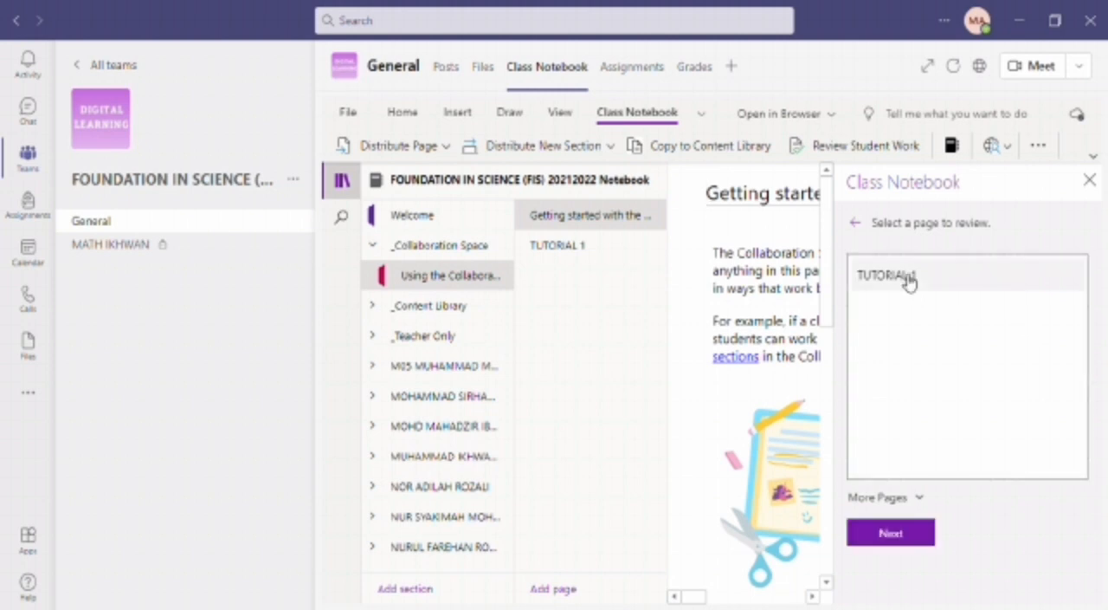
left_click(894, 538)
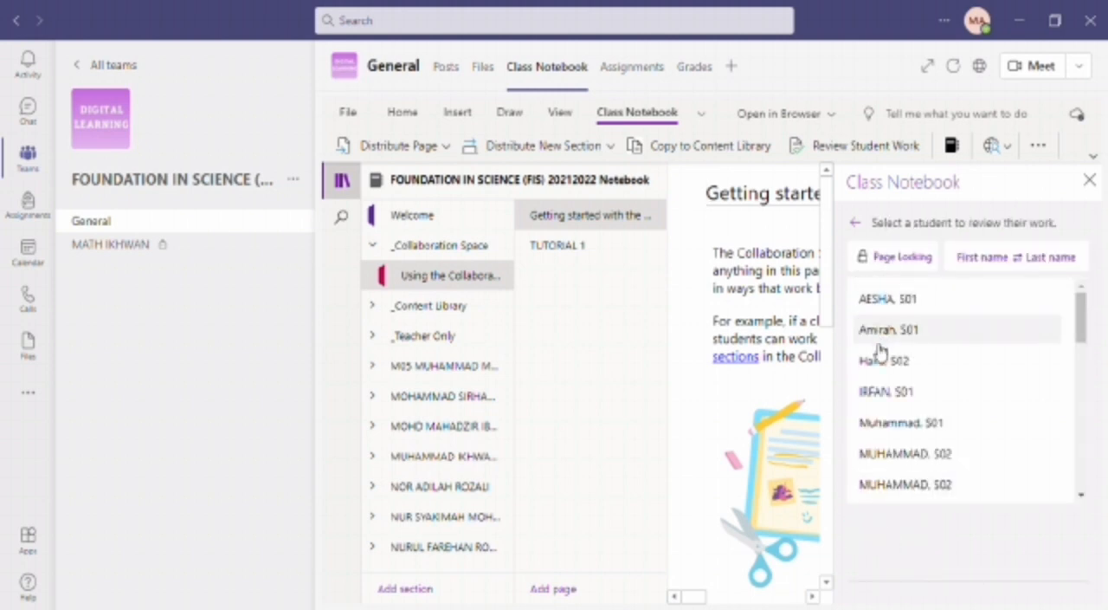
- Browse the review list and open the TUTORIAL 1 pages of the first four students one after another
scroll(884, 399, "down", 5)
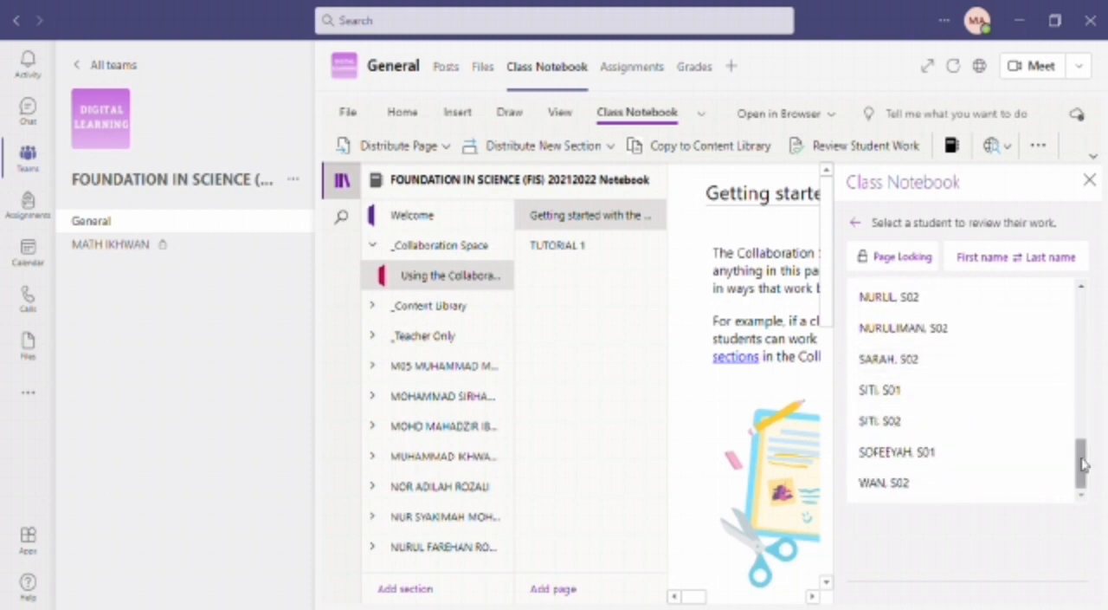
left_click_drag(1081, 463, 1069, 260)
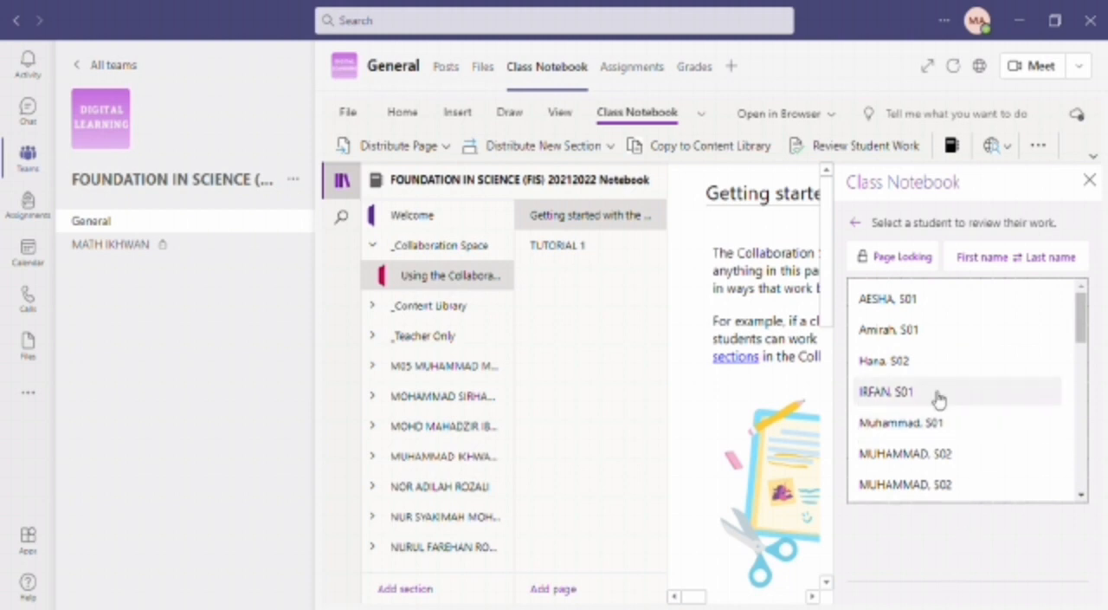
left_click(883, 304)
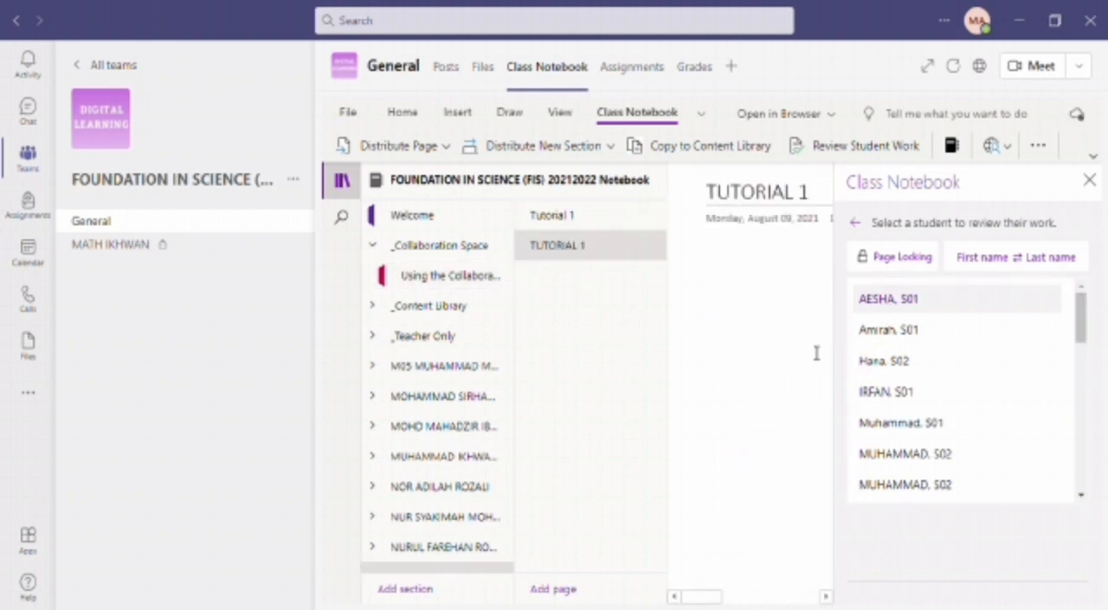
left_click(874, 337)
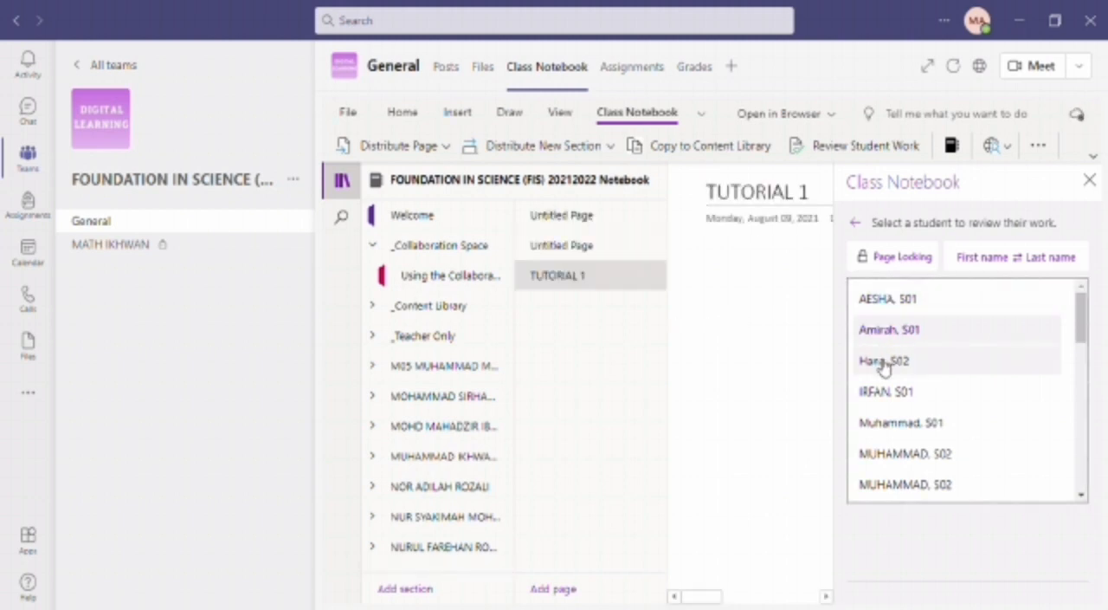
left_click(883, 364)
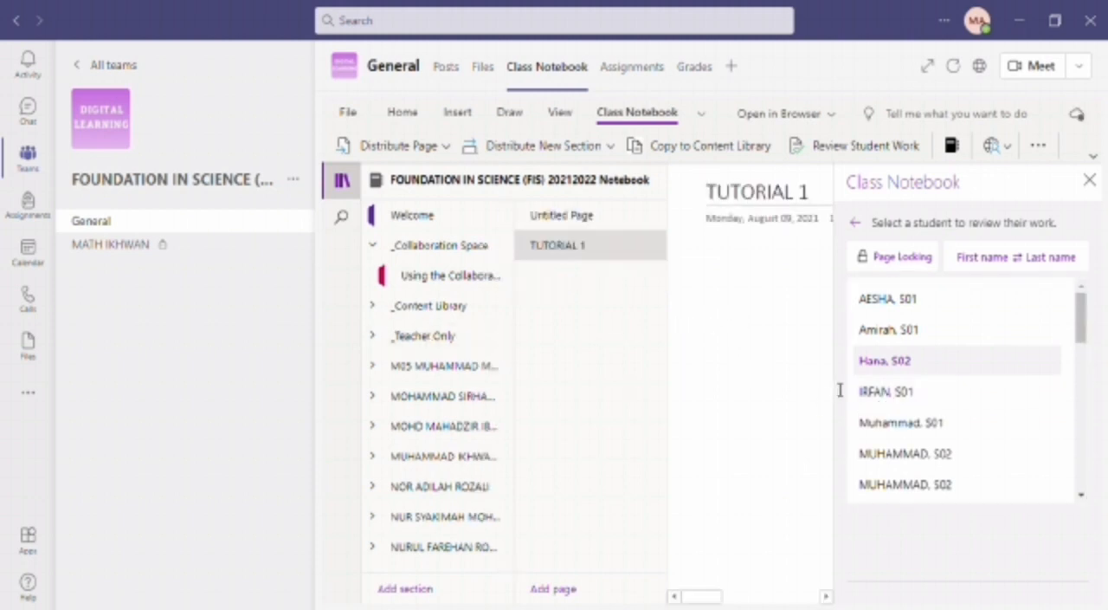
left_click(883, 398)
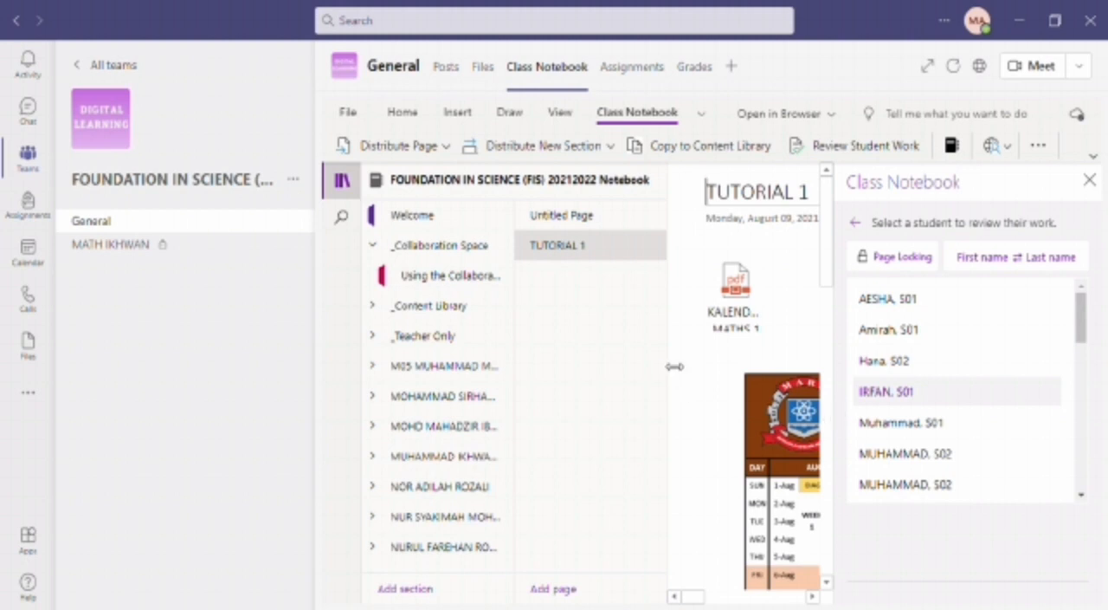
- Narrow the page list slightly, look over the student list once more and close the review pane
left_click_drag(674, 366, 664, 366)
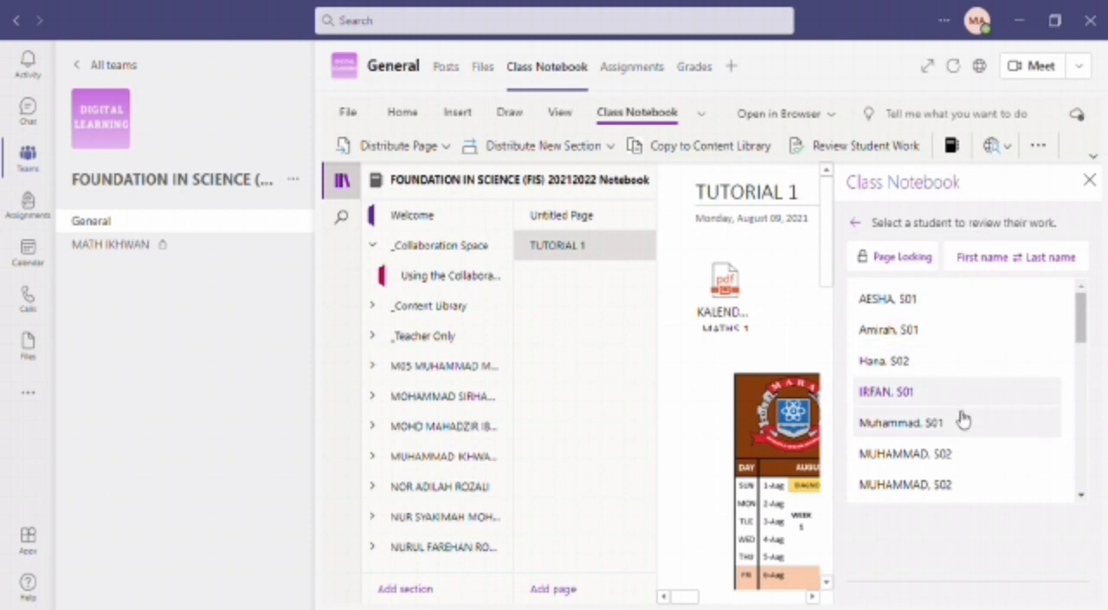
scroll(959, 418, "down", 8)
scroll(958, 421, "up", 6)
scroll(960, 420, "up", 3)
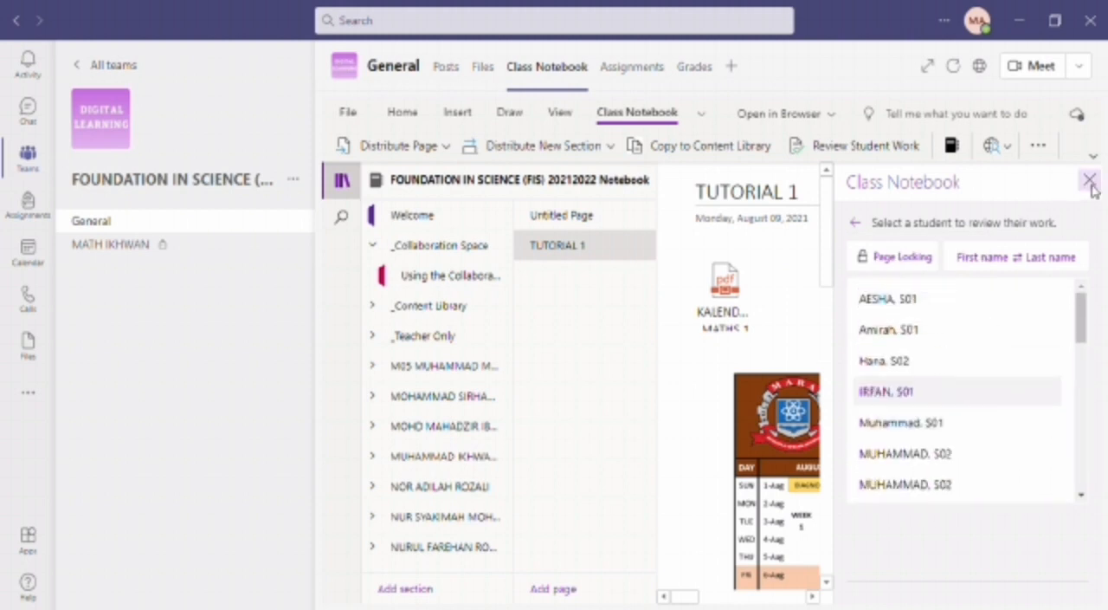
left_click(1089, 180)
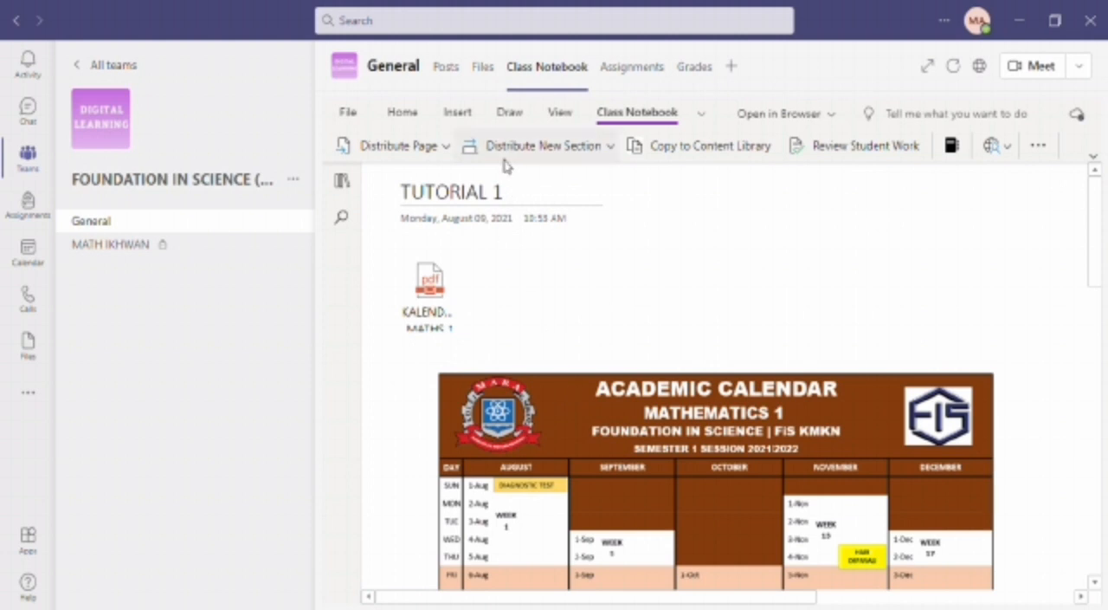
- Draw a red check mark beside WEEK 1 in the August column of the calendar printout
left_click(509, 122)
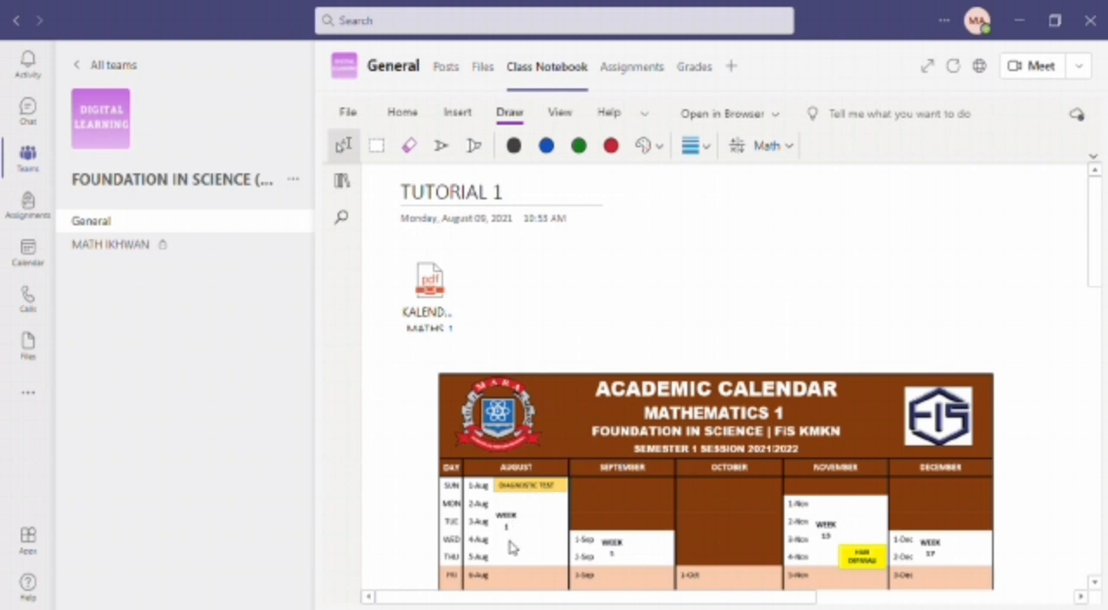
mouse_move(510, 538)
left_mouse_down()
mouse_move(514, 548)
mouse_move(558, 492)
left_mouse_up()
scroll(561, 519, "down", 2)
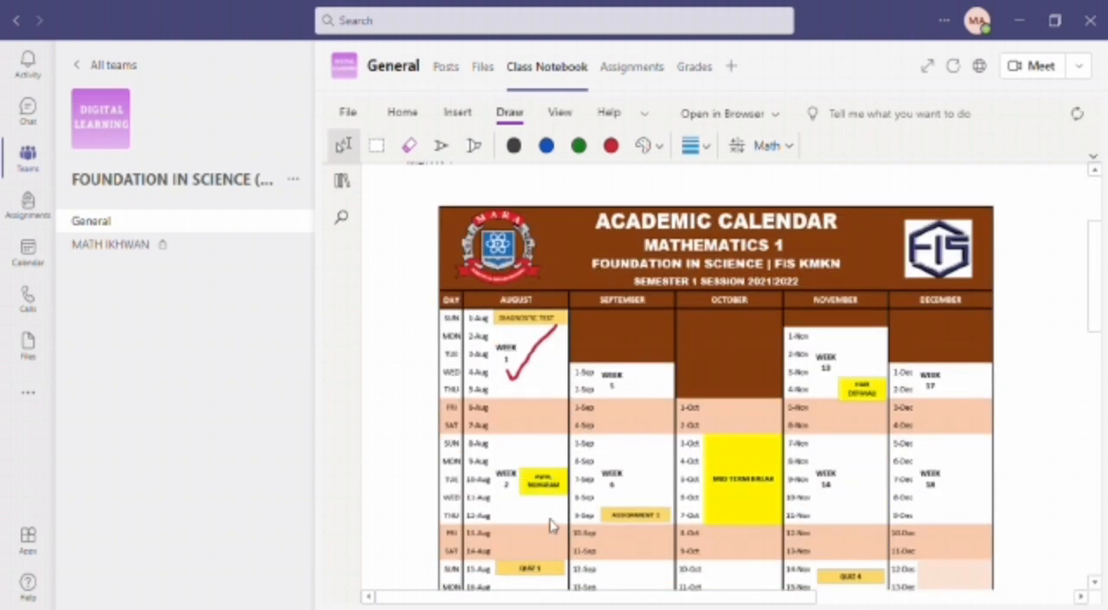
left_click(596, 485)
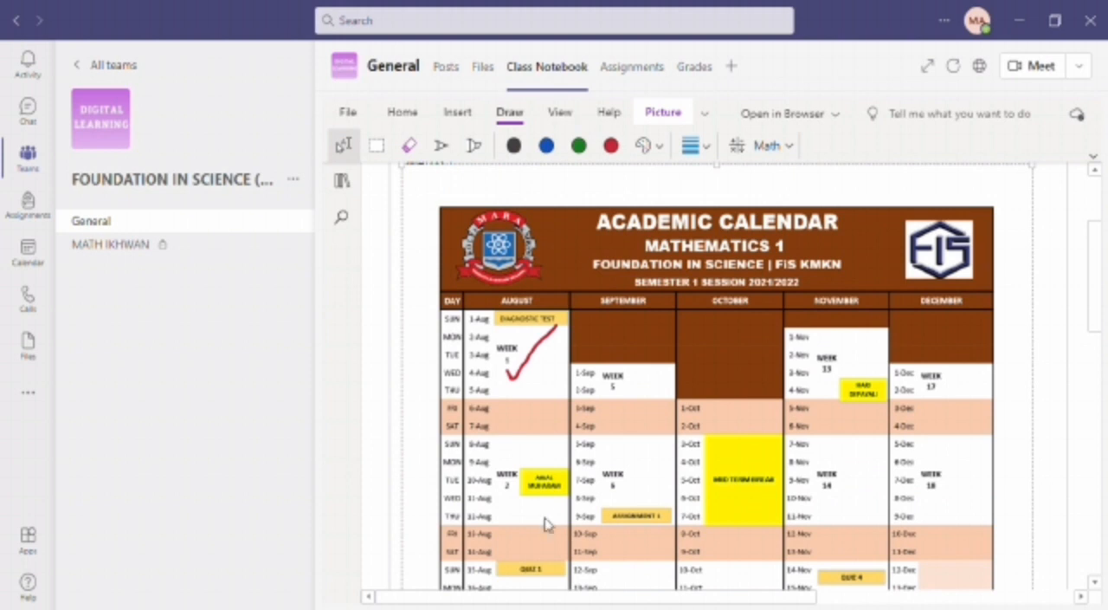
- With the red pen, draw check marks between WEEK 2 and WEEK 6 and from below HARI MALAYSIA towards WEEK 10
left_click(611, 145)
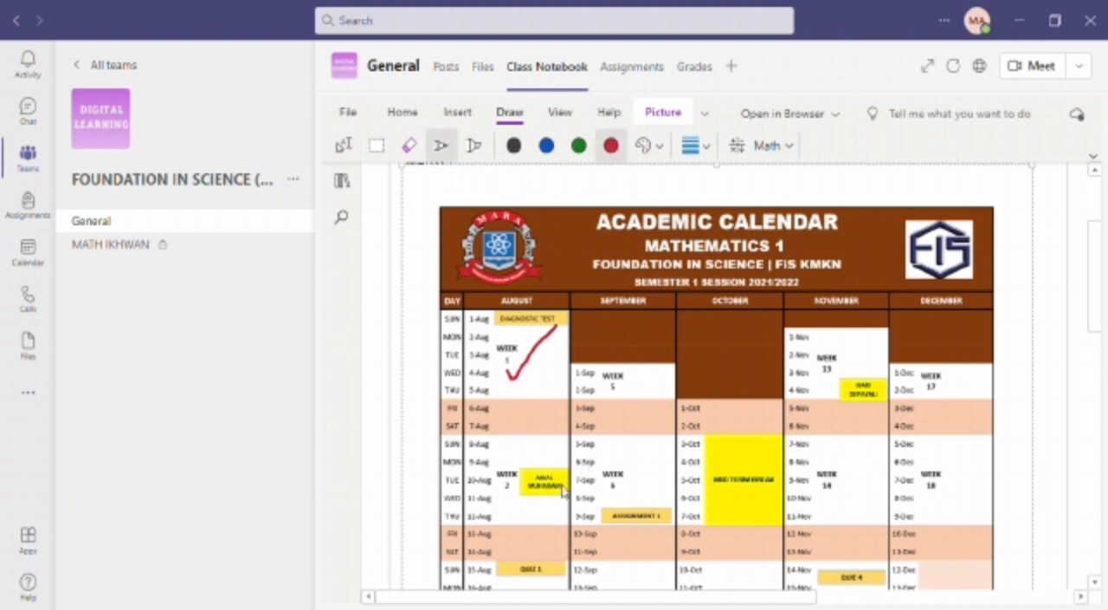
mouse_move(535, 512)
left_mouse_down()
mouse_move(549, 526)
mouse_move(609, 451)
left_mouse_up()
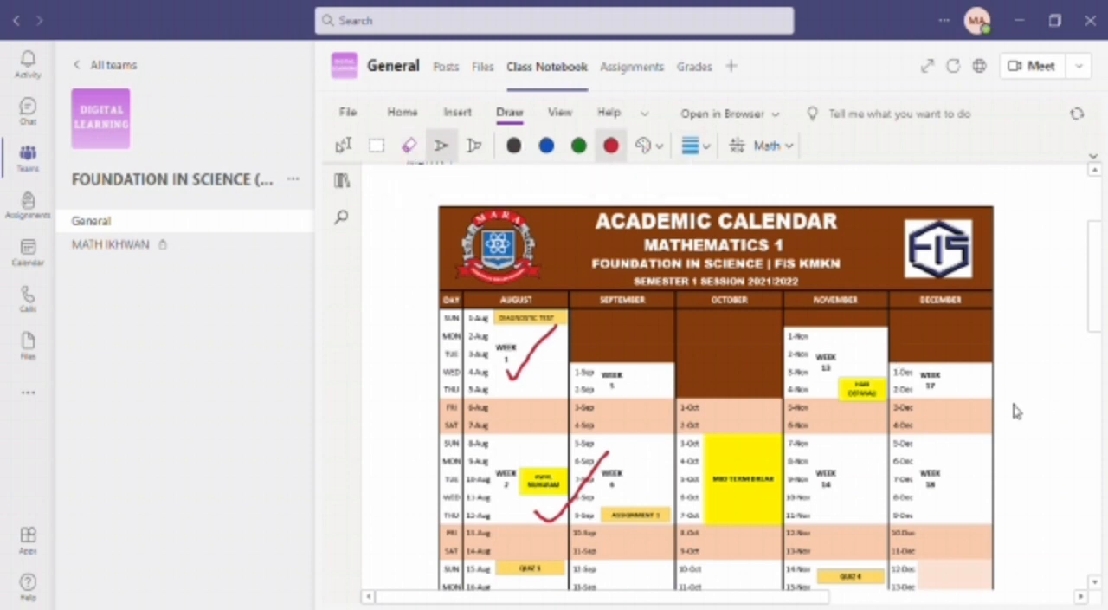
scroll(963, 405, "down", 5)
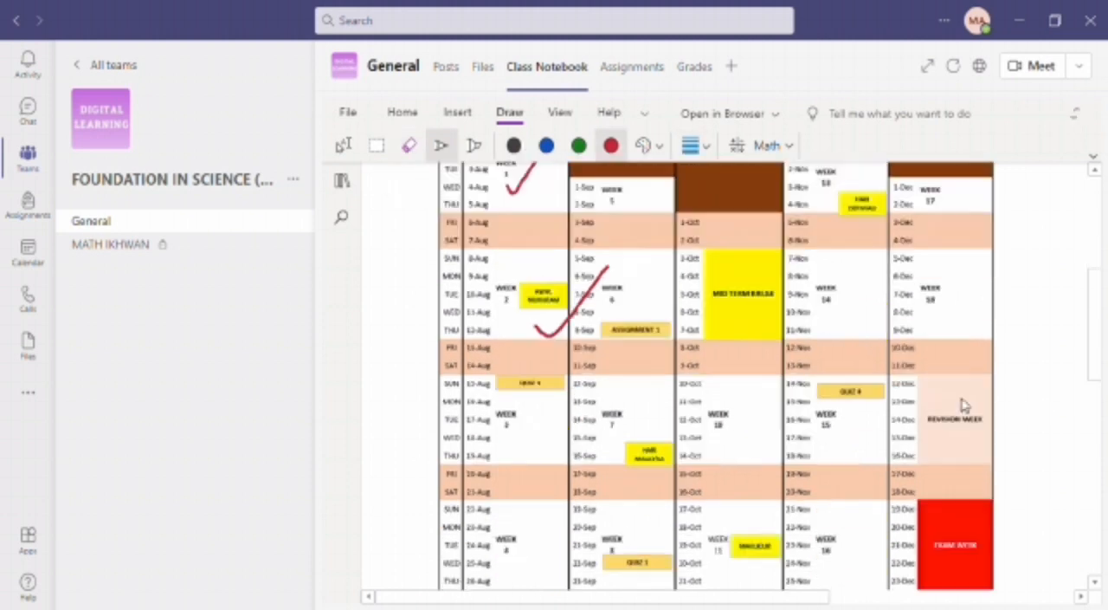
left_click_drag(638, 327, 705, 275)
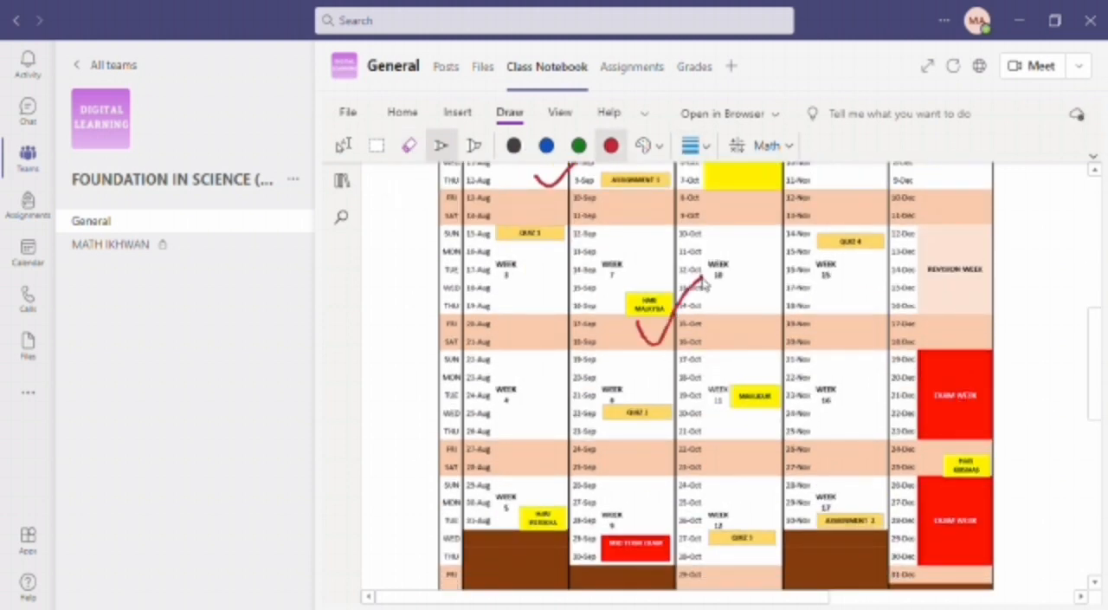
- Circle ASSIGNMENT 2 in the November column in red and put two red dots below the calendar legend
mouse_move(665, 374)
left_mouse_down()
mouse_move(626, 478)
mouse_move(668, 381)
left_mouse_up()
mouse_move(900, 457)
left_mouse_down()
mouse_move(805, 524)
mouse_move(874, 490)
left_mouse_up()
mouse_move(914, 430)
left_mouse_down()
mouse_move(866, 422)
mouse_move(940, 456)
left_mouse_up()
mouse_move(897, 205)
left_mouse_down()
mouse_move(914, 229)
mouse_move(927, 207)
mouse_move(948, 246)
mouse_move(960, 205)
mouse_move(911, 336)
mouse_move(968, 290)
mouse_move(1009, 337)
mouse_move(996, 299)
left_mouse_up()
scroll(718, 354, "down", 5)
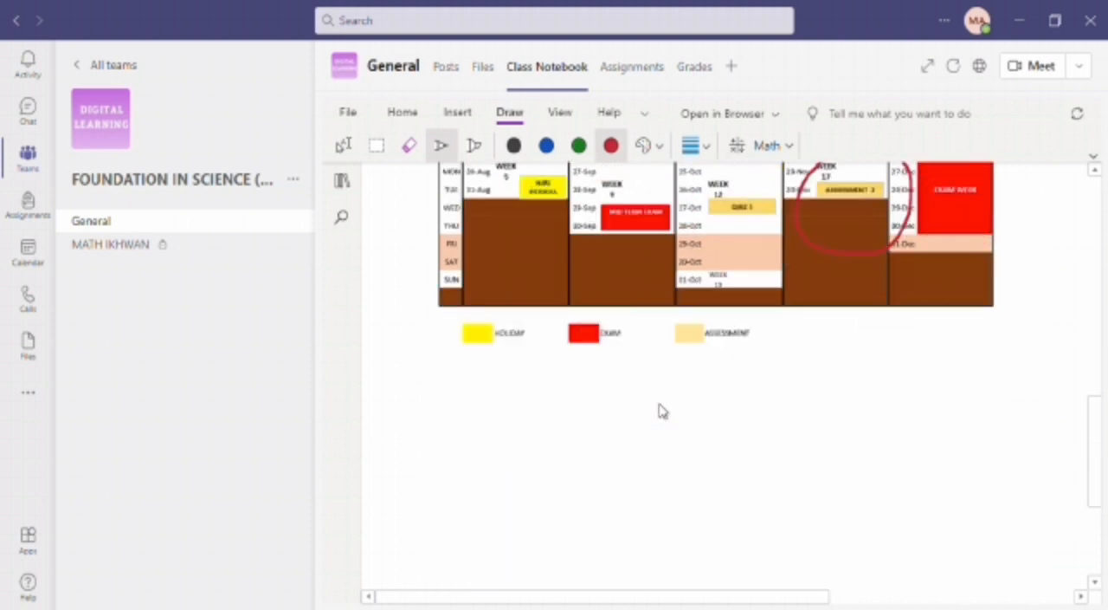
left_click(529, 303)
left_click(531, 378)
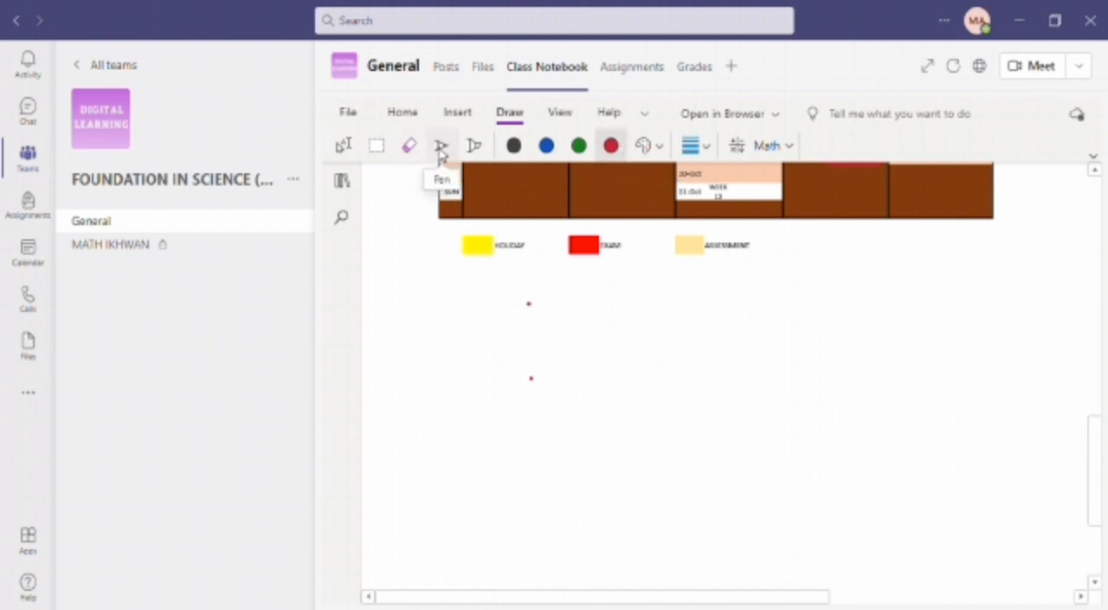
- Add a typed comment reading "SGHSJLGNRLS PERMDKFSES FKLCFNDSLV" and a new line in the blank area below the calendar legend
left_click(344, 147)
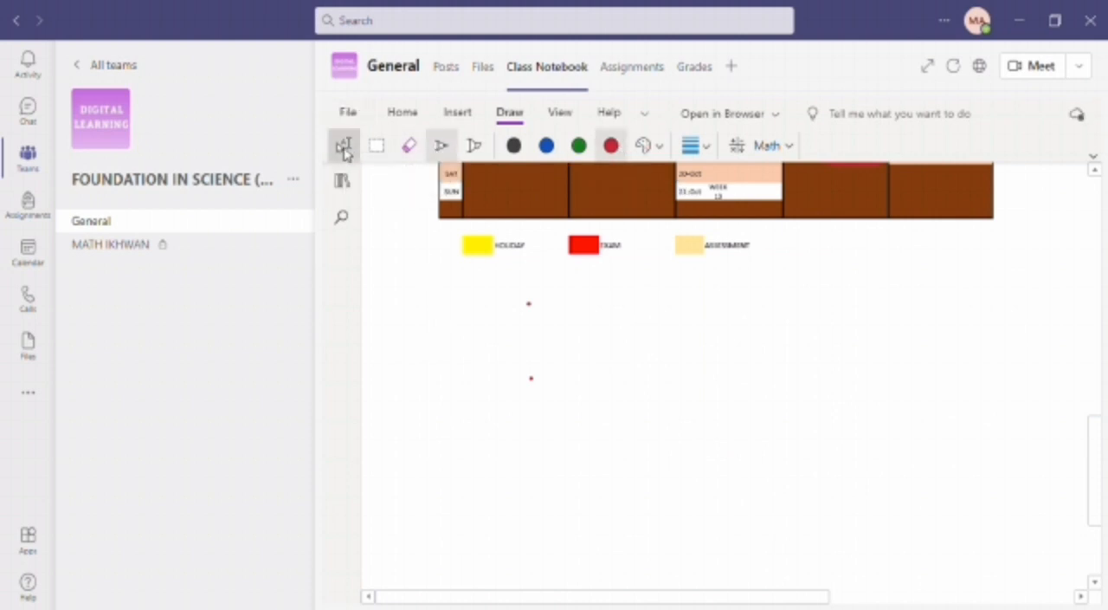
left_click(448, 400)
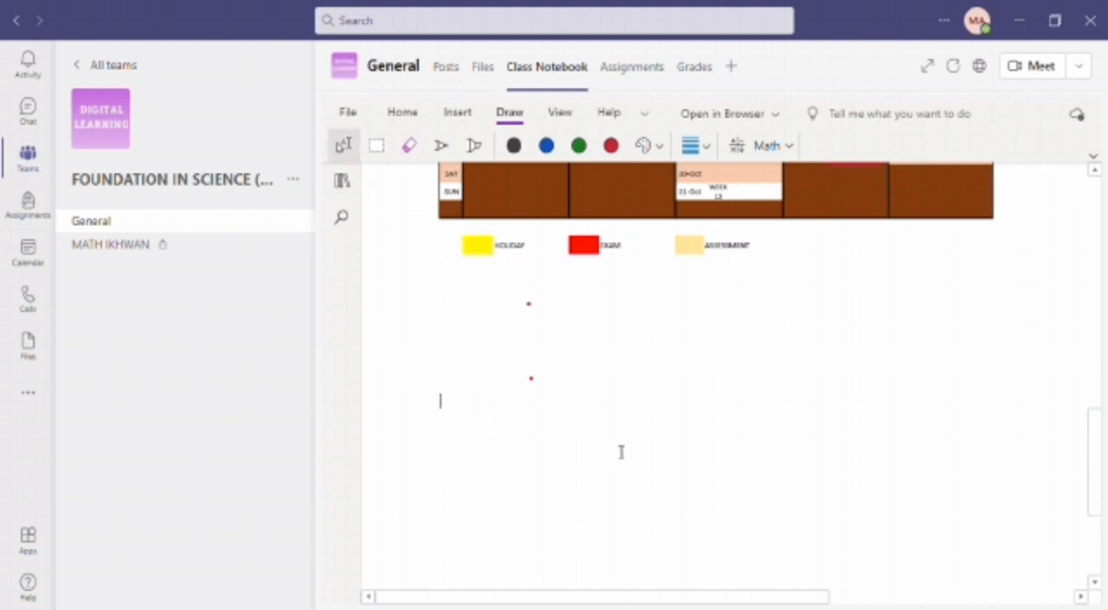
type("SCHSJLGNRLS PERMDKFSES FKLOFNDSLV")
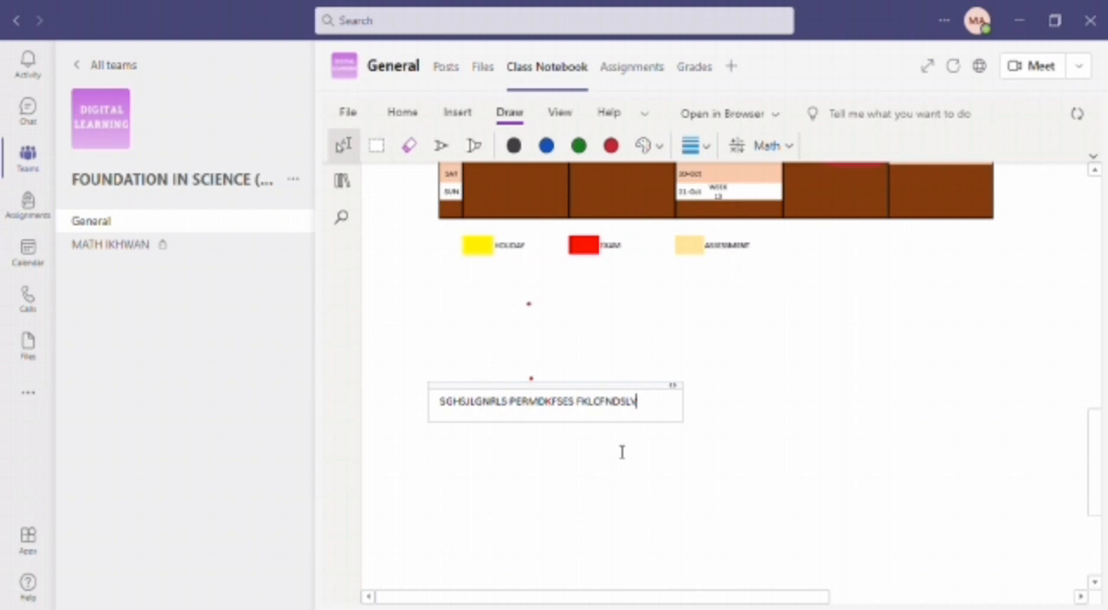
key("Return")
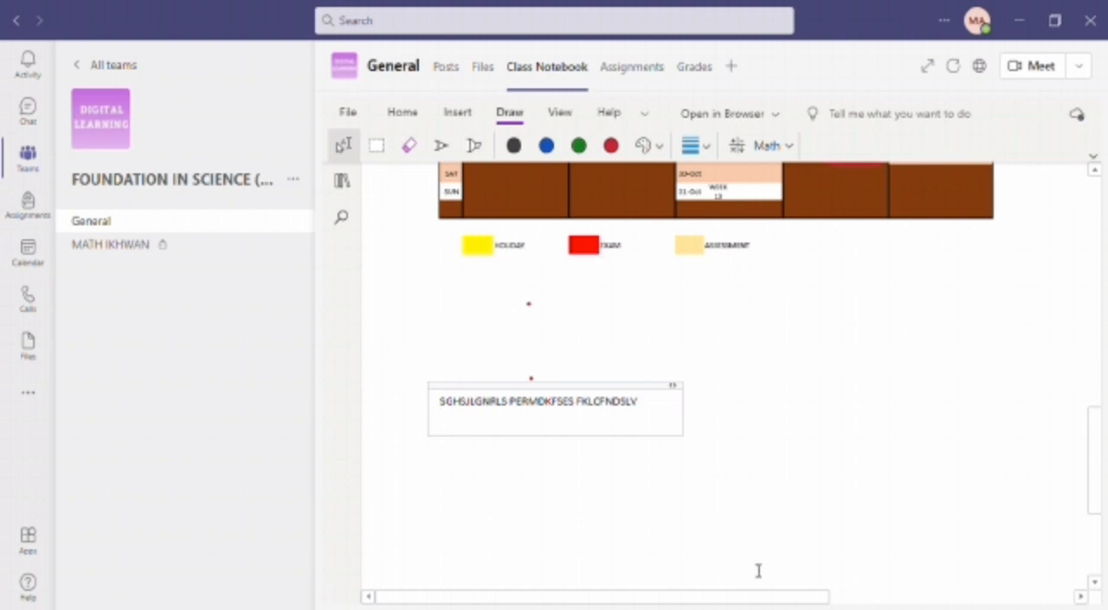
- Show the notebook's section and page navigation and collapse the _Collaboration Space group
left_click_drag(1099, 439, 1091, 199)
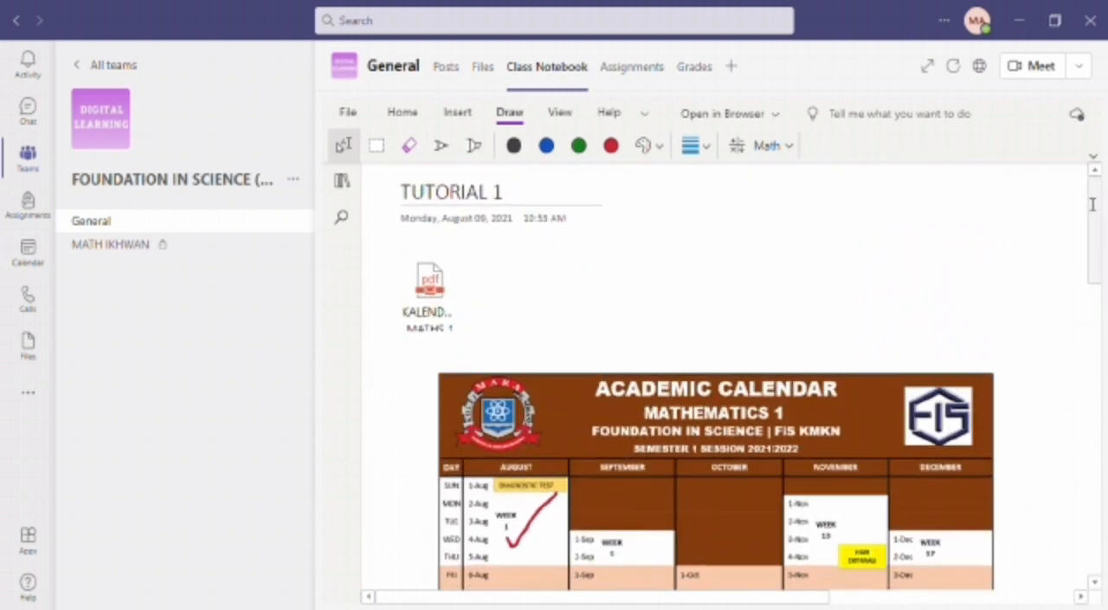
left_click(342, 179)
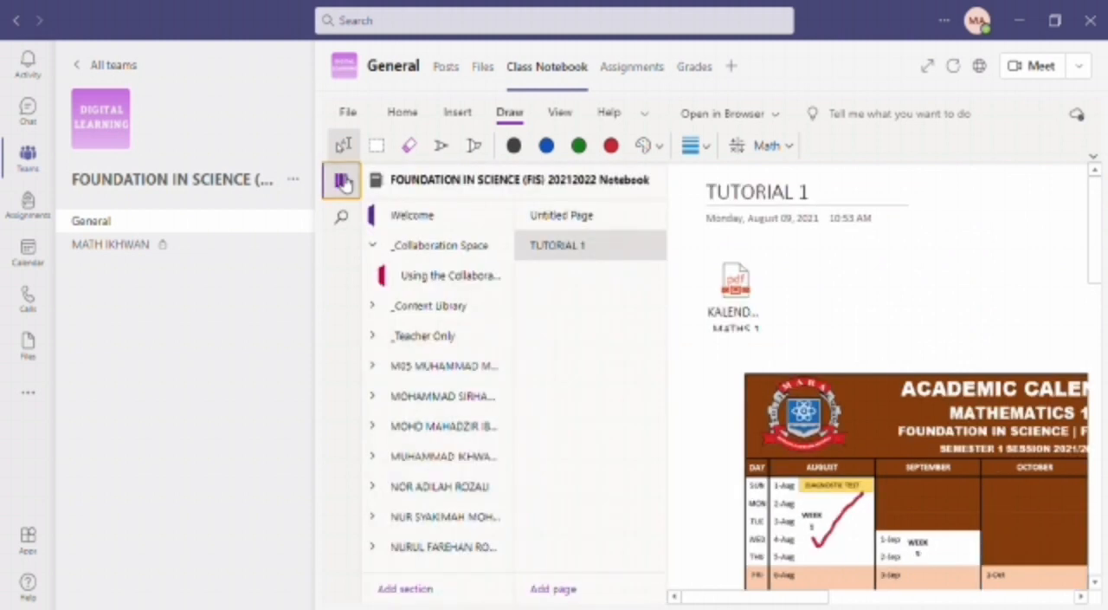
left_click(485, 249)
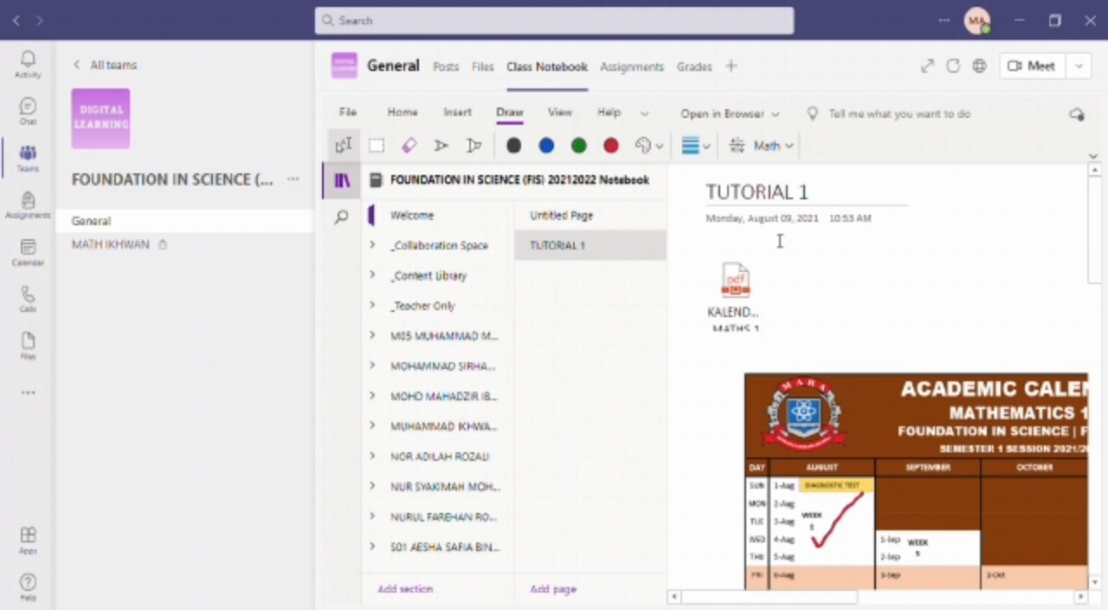
- Expand another S01 student's section group further down the notebook and open the TUTORIAL 1 page in its MATHEMATICS section
scroll(415, 497, "down", 5)
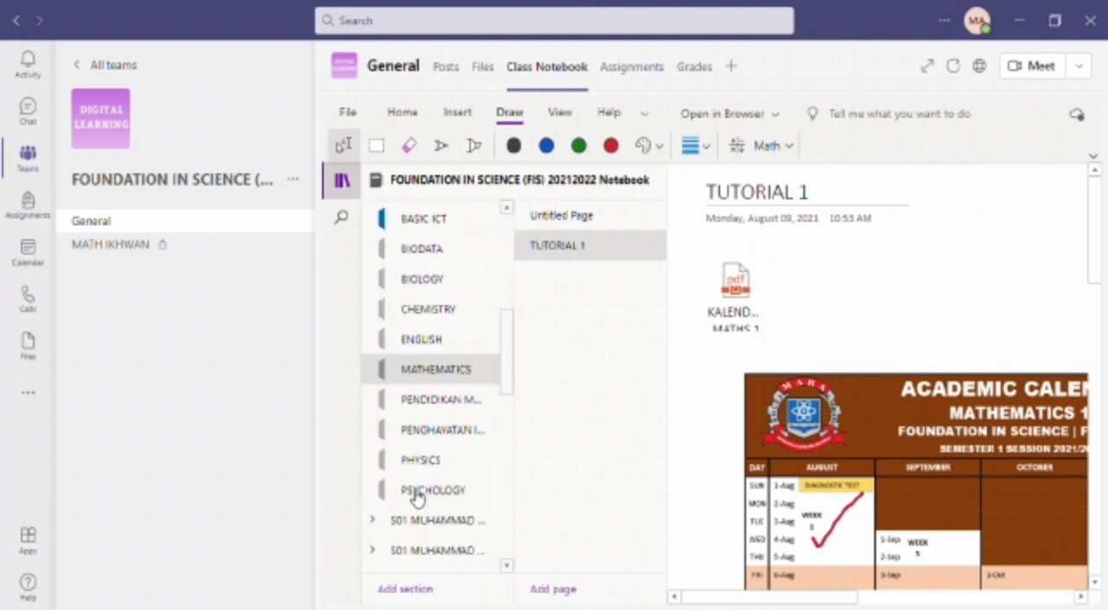
scroll(384, 460, "down", 2)
scroll(384, 460, "down", 2)
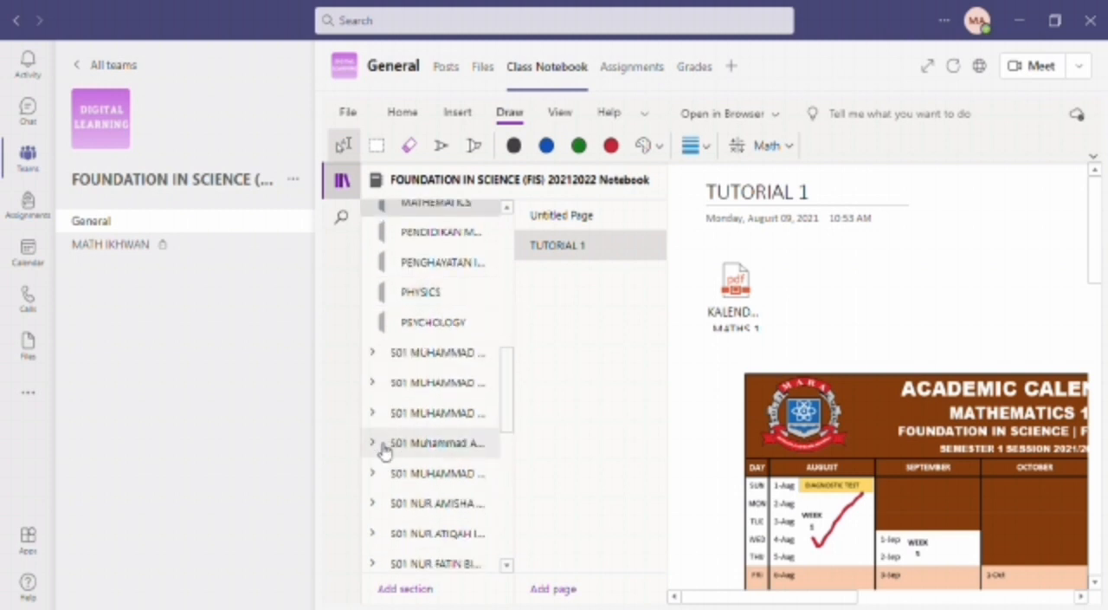
left_click(393, 544)
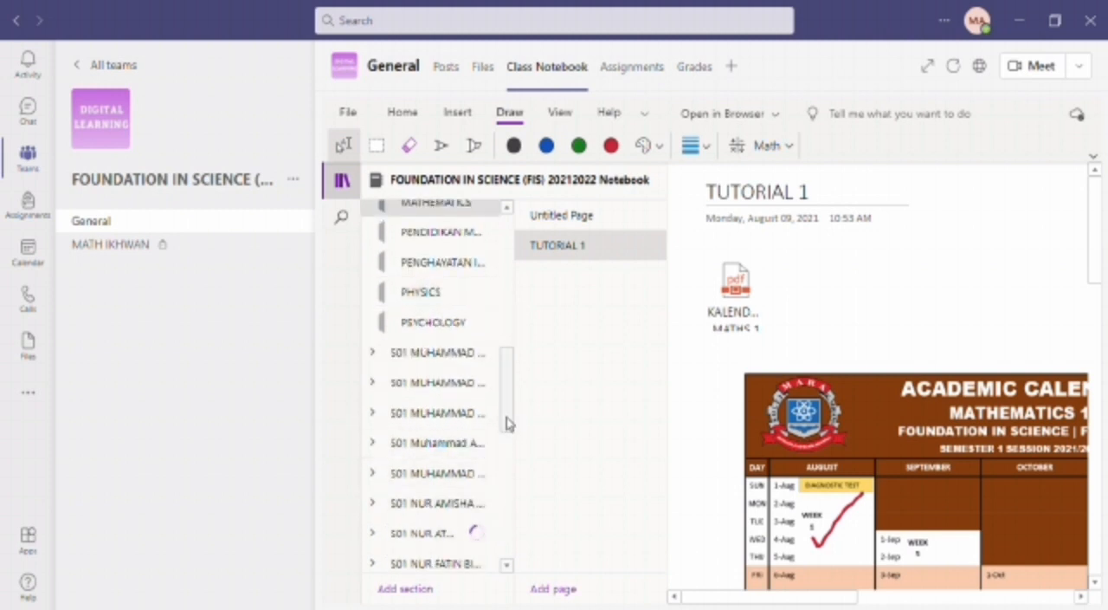
left_click(462, 399)
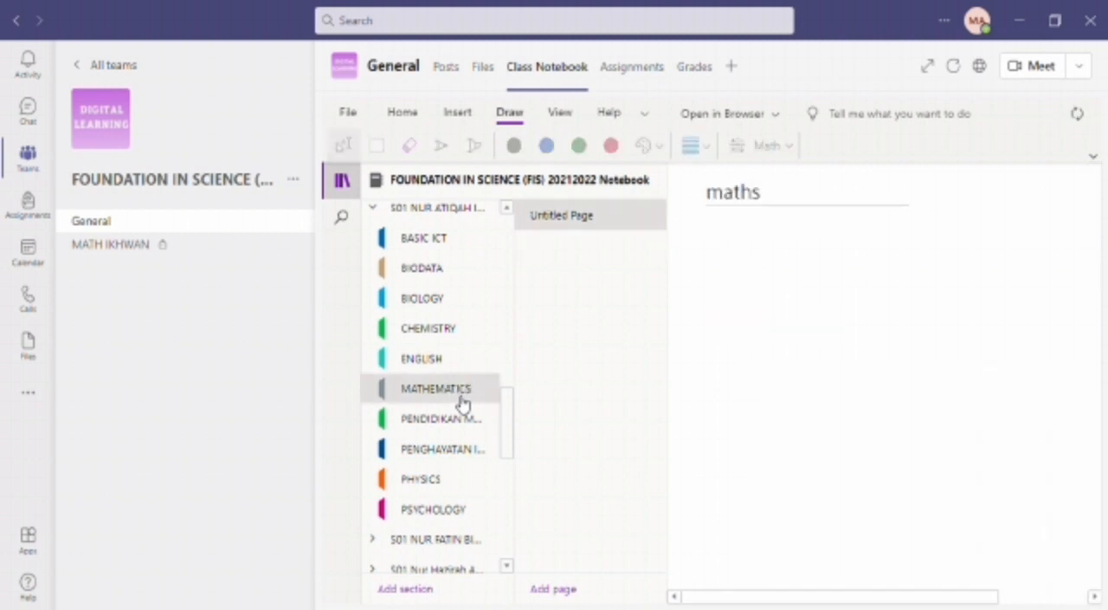
left_click(581, 249)
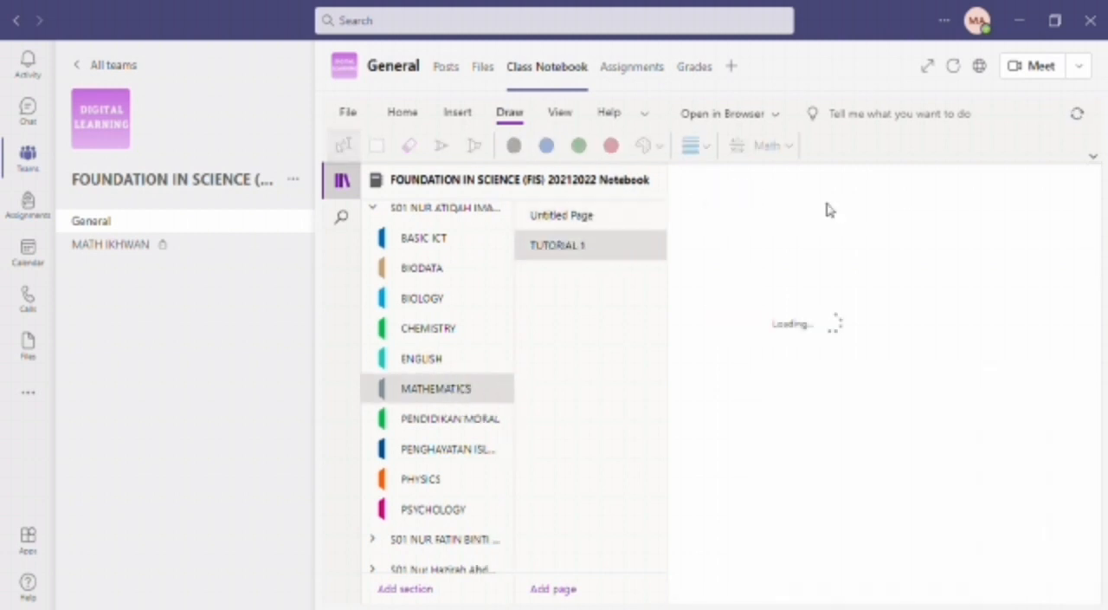